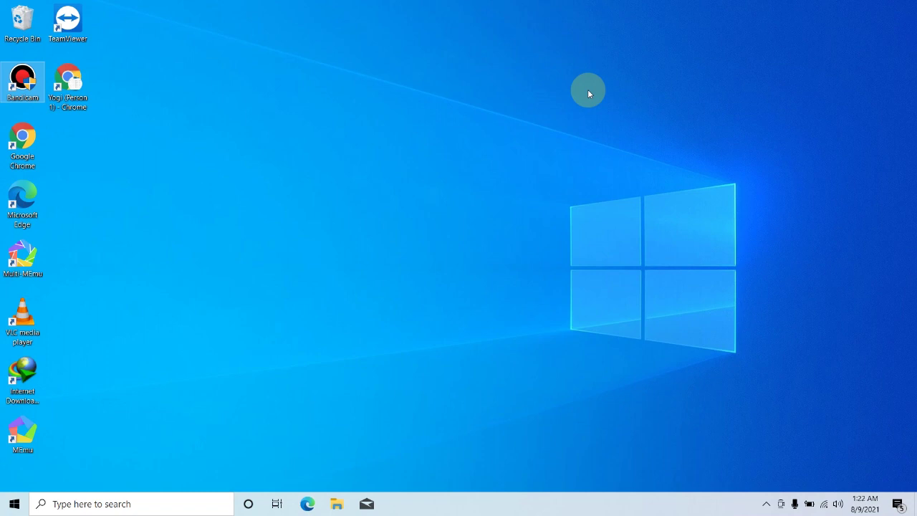
Step: Open Google Chrome from the desktop and choose the existing user profile
left_click(25, 143)
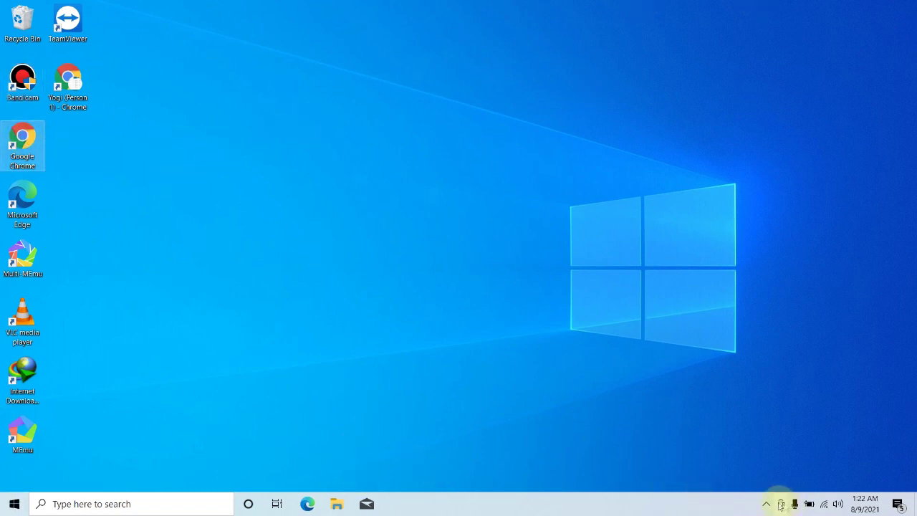
double_click(39, 153)
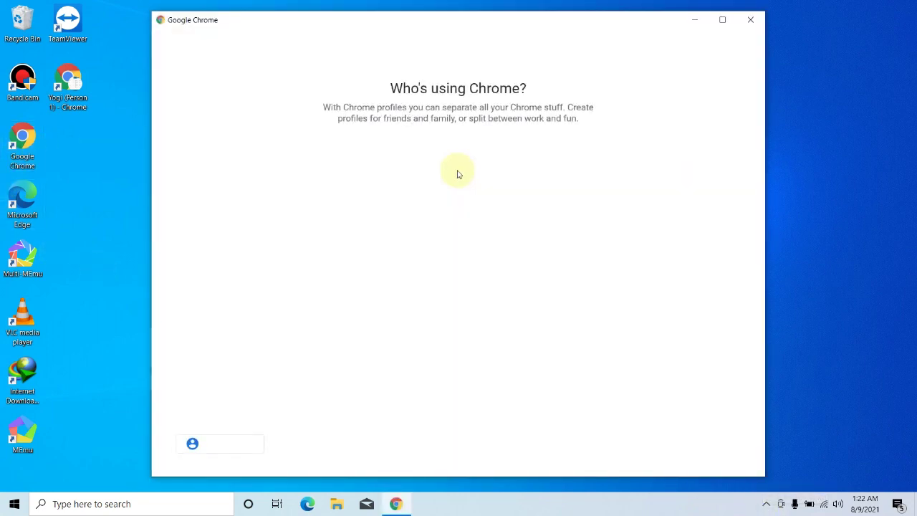
left_click(527, 308)
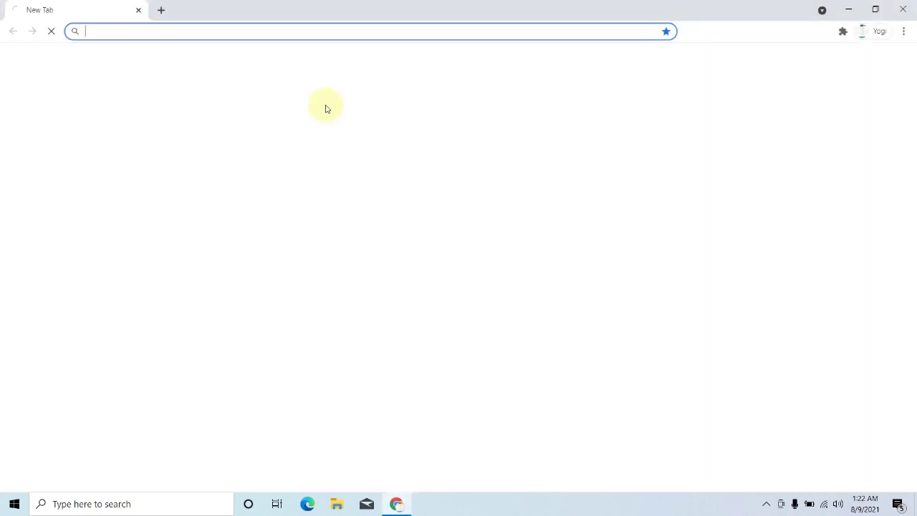
Step: Search the web for "files gajah" and open the Files Gajah blog
left_click(256, 26)
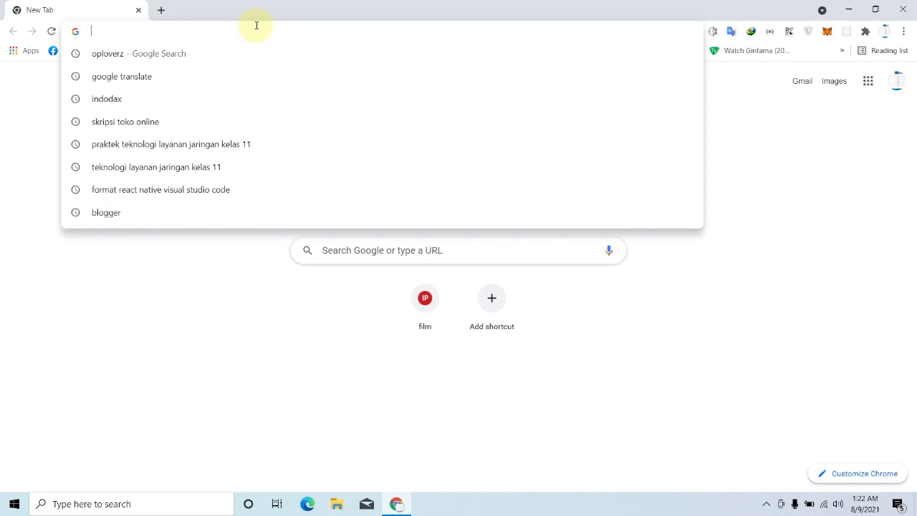
type("files")
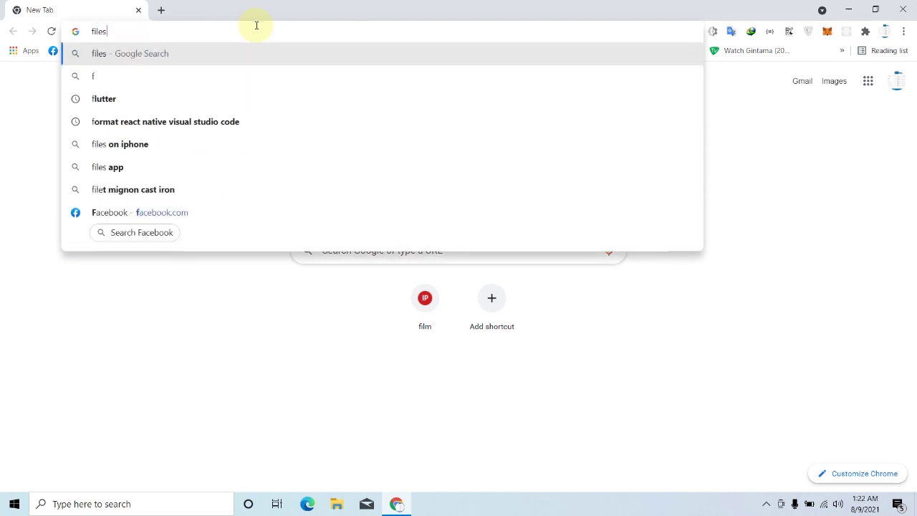
key("Down")
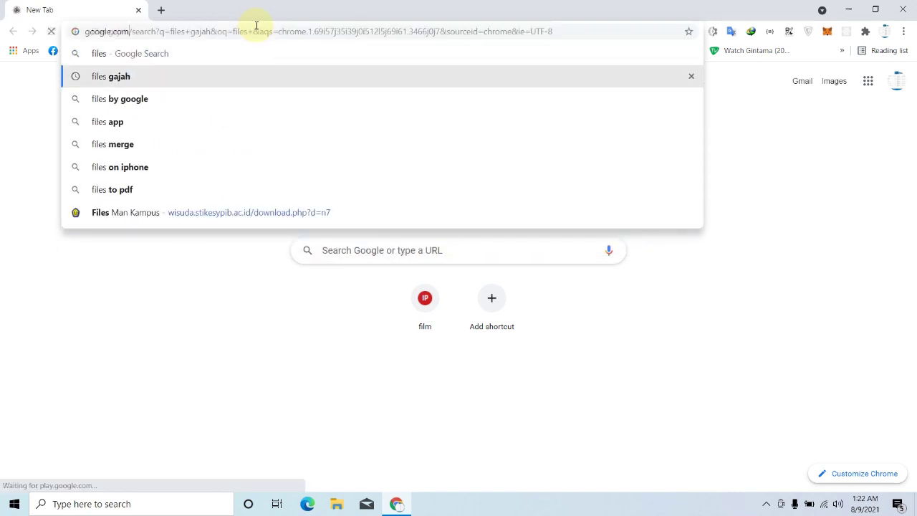
key("Return")
left_click(121, 194)
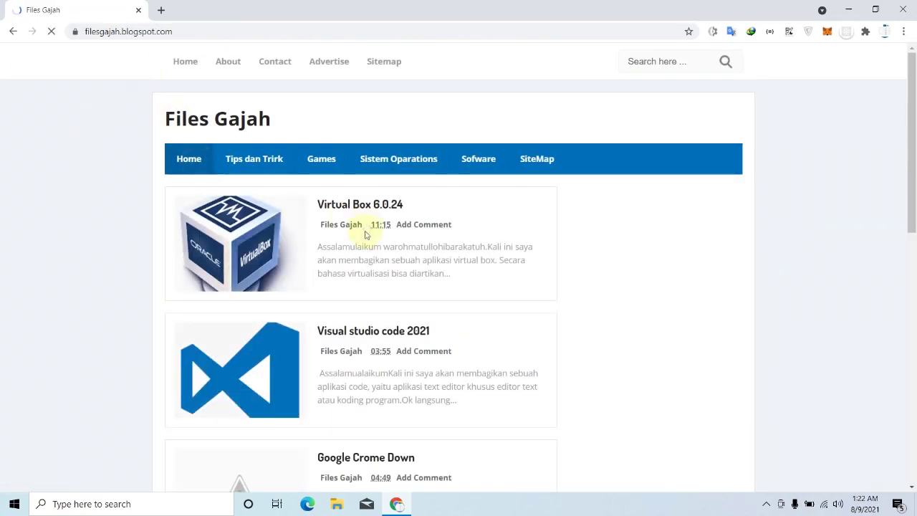
Step: Open the Virtual Box 6.0.24 post and follow its Virtual Box download link
left_click(376, 208)
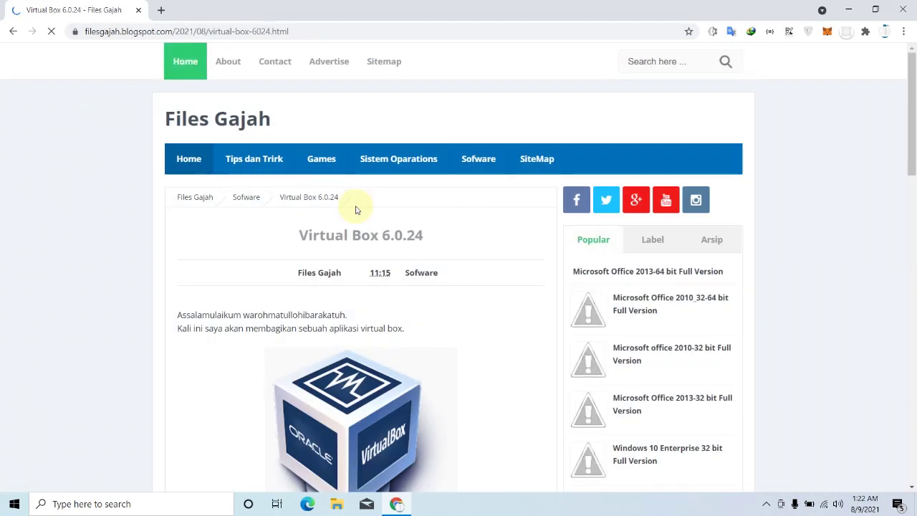
scroll(356, 209, "down", 5)
scroll(356, 209, "down", 3)
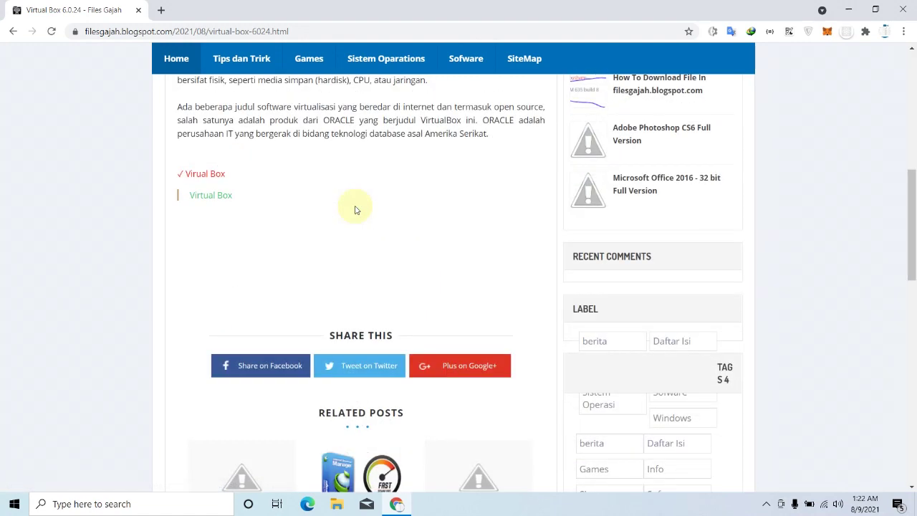
left_click(212, 197)
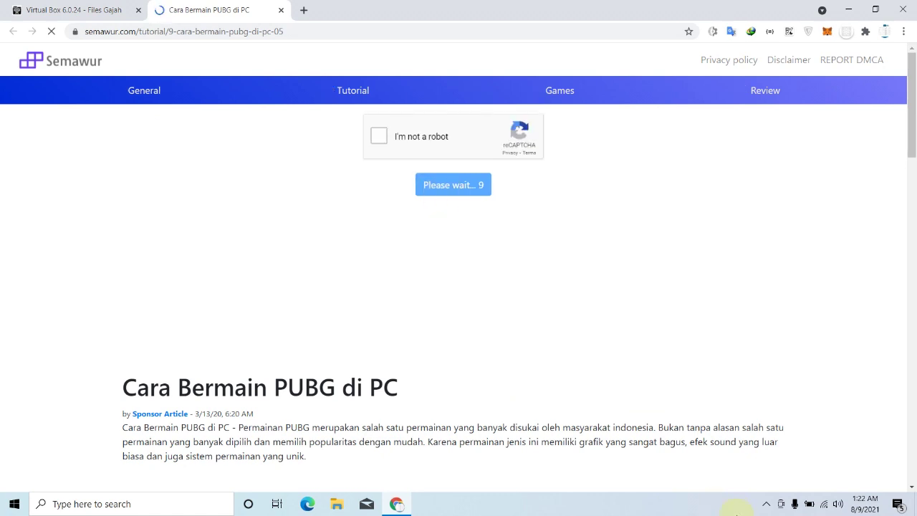
Step: Look up the debian-6.0.10 DVD image at the end of Internet Download Manager's download list, and minimize the window
left_click(767, 504)
double_click(742, 479)
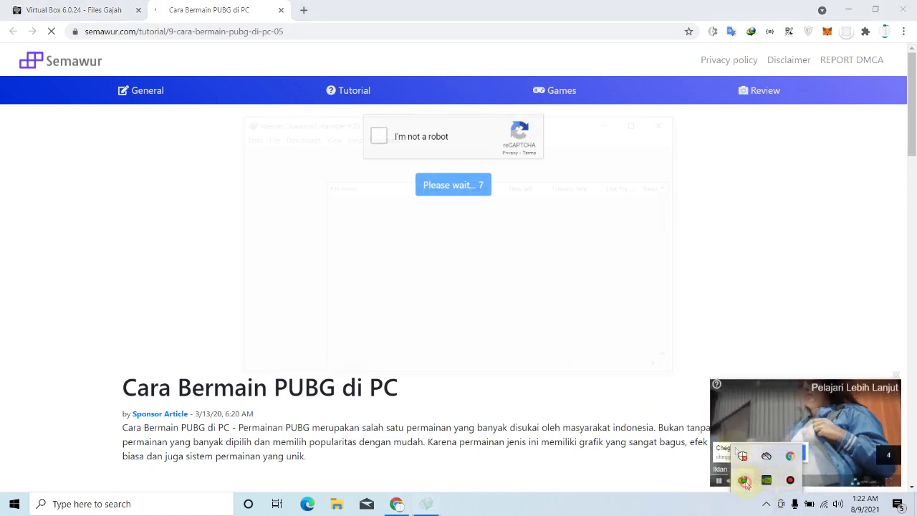
left_click(528, 318)
left_click_drag(671, 221, 676, 348)
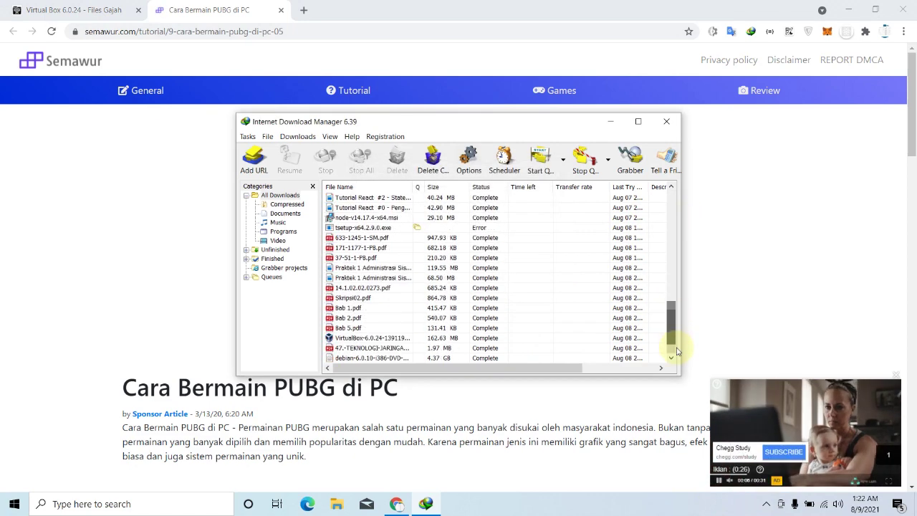
left_click(363, 359)
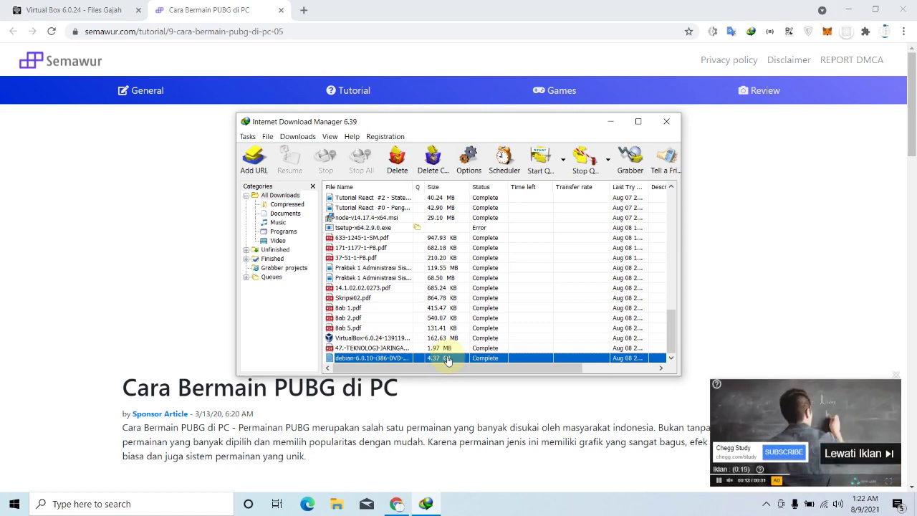
left_click(611, 121)
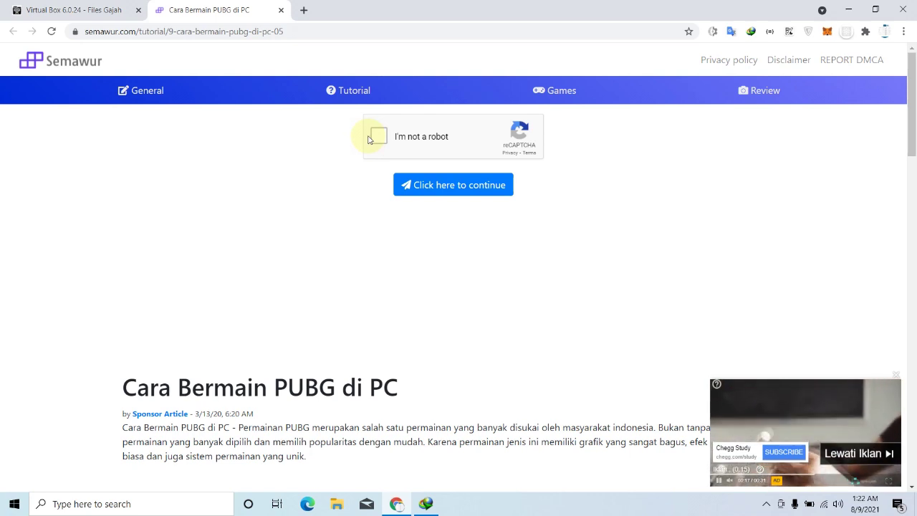
Step: Pass the link shortener's robot check, follow the generated link to the VirtualBox downloads page, and close the ad tabs
left_click(370, 138)
left_click(430, 185)
left_click(241, 16)
left_click(306, 13)
left_click(228, 13)
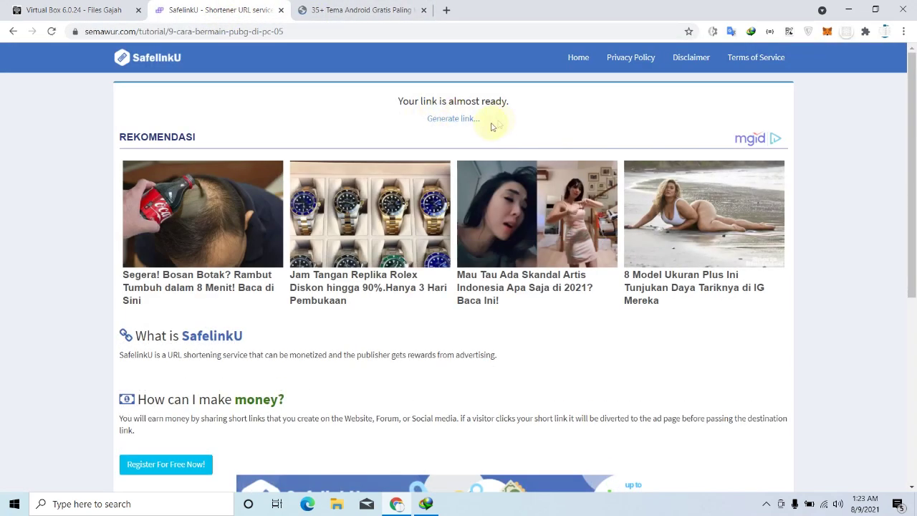
left_click(462, 123)
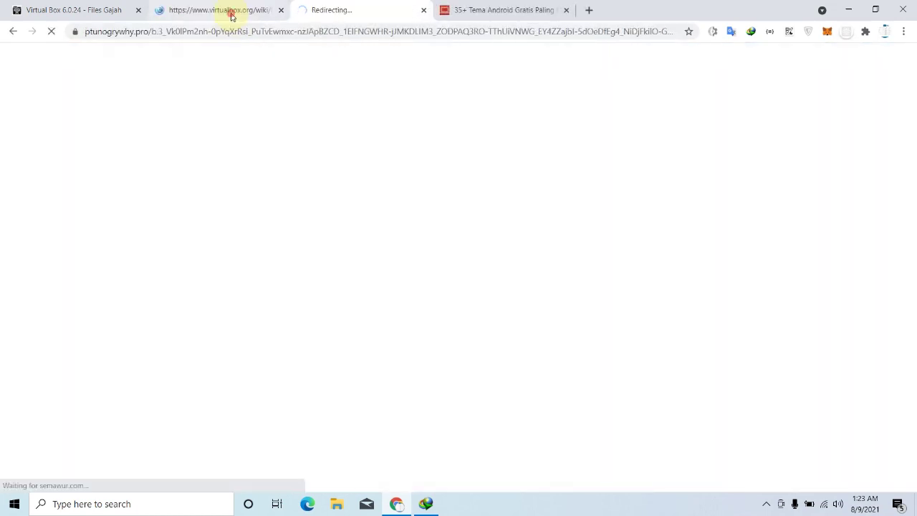
left_click(231, 10)
left_click(423, 10)
left_click(424, 10)
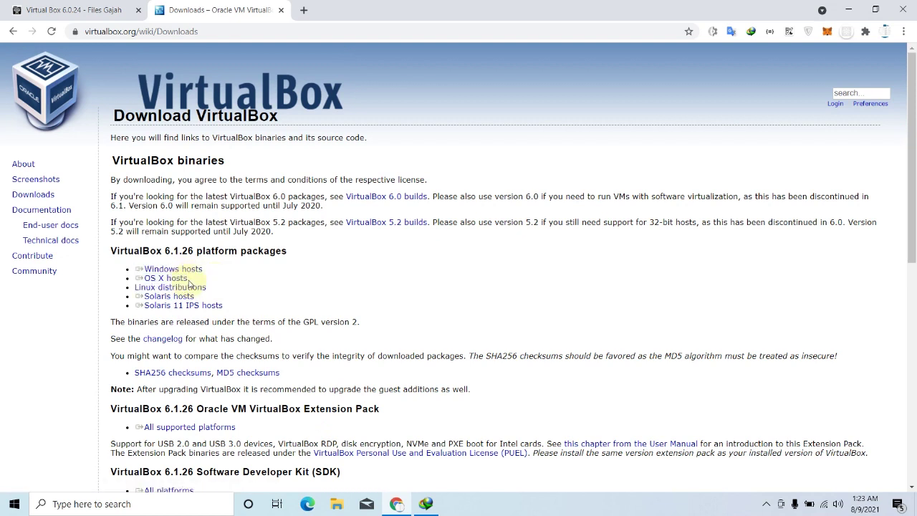
left_click_drag(190, 285, 173, 282)
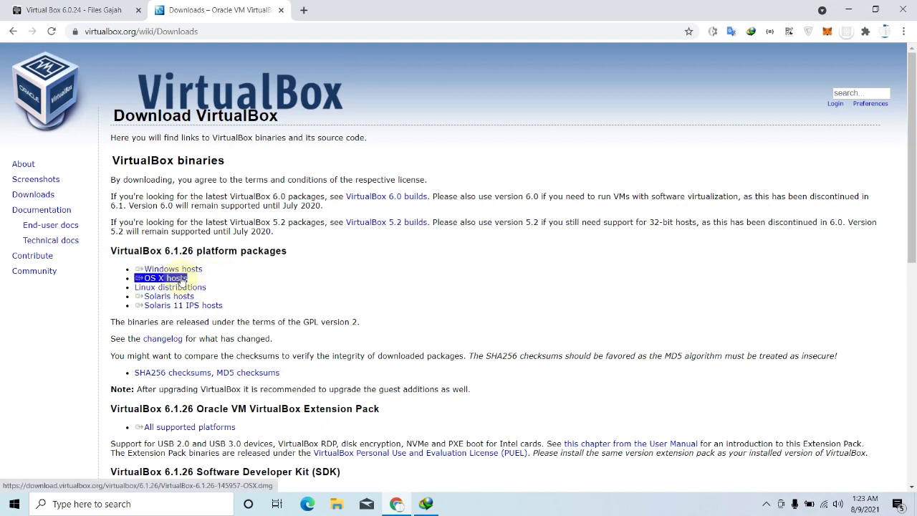
left_click(221, 289)
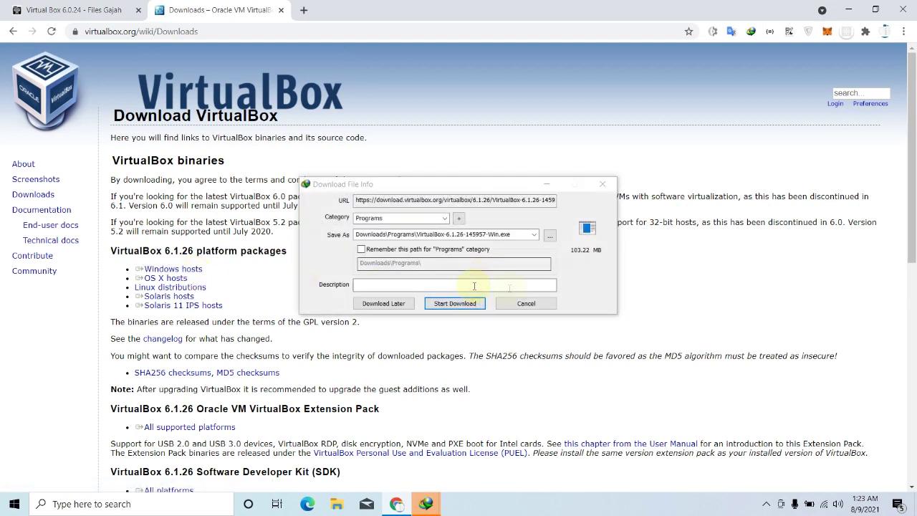
left_click(513, 304)
left_click(484, 303)
Step: Run the downloaded VirtualBox-6.0.24 installer from Internet Download Manager's list
left_click(426, 504)
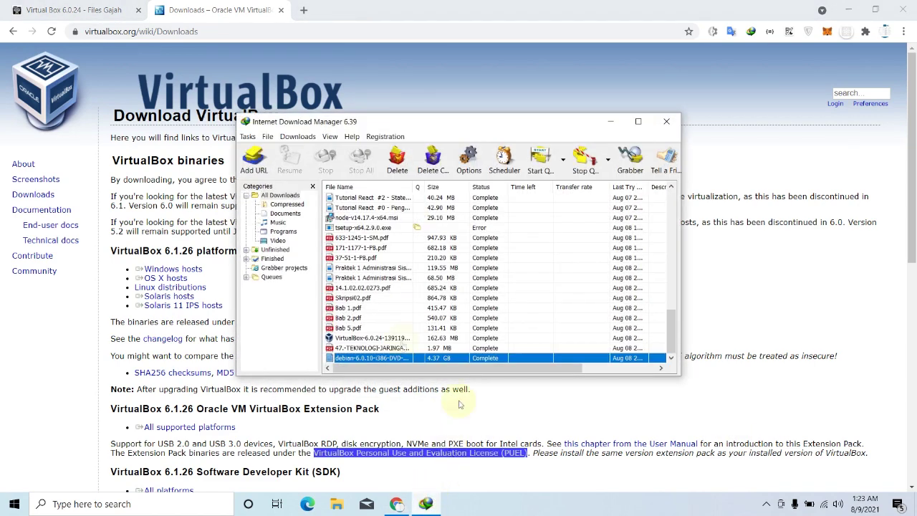
right_click(393, 339)
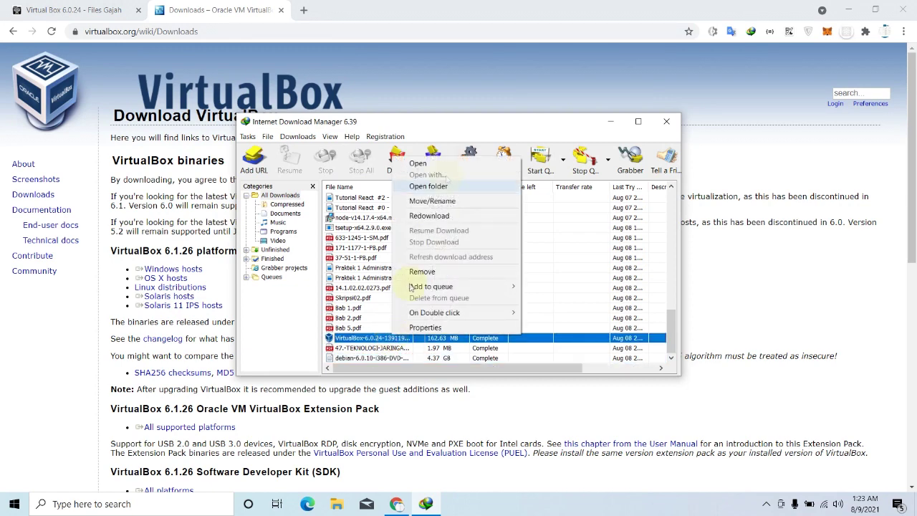
left_click(445, 166)
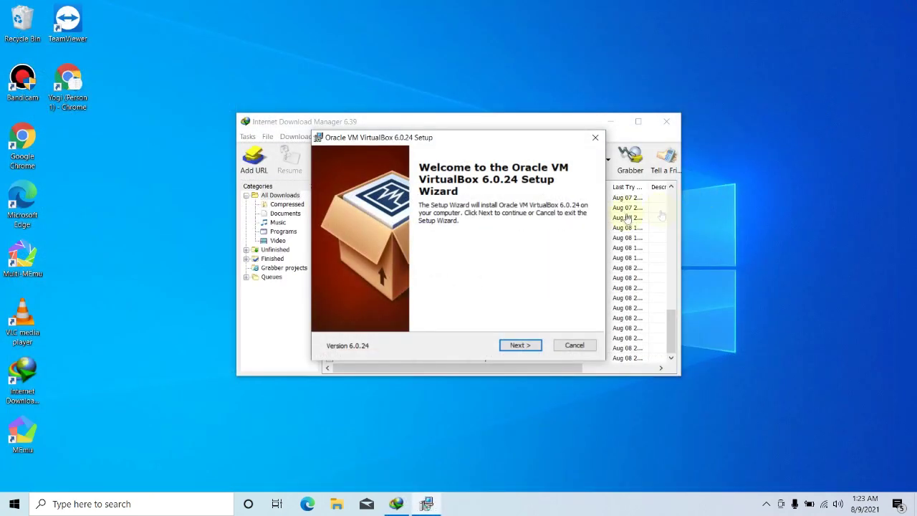
left_click_drag(477, 141, 481, 110)
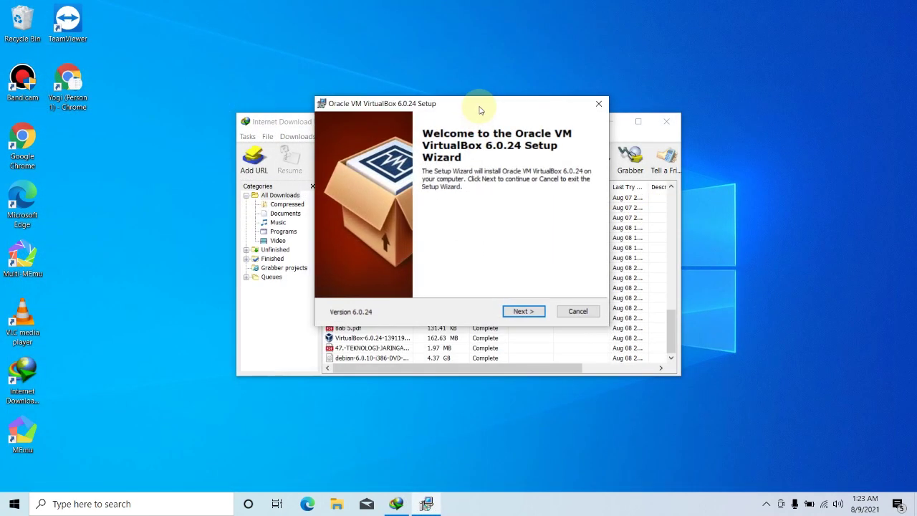
Step: Install Oracle VM VirtualBox 6.0.24 with the default features, location and shortcuts, accept the network reset, and start it on finishing
left_click(521, 311)
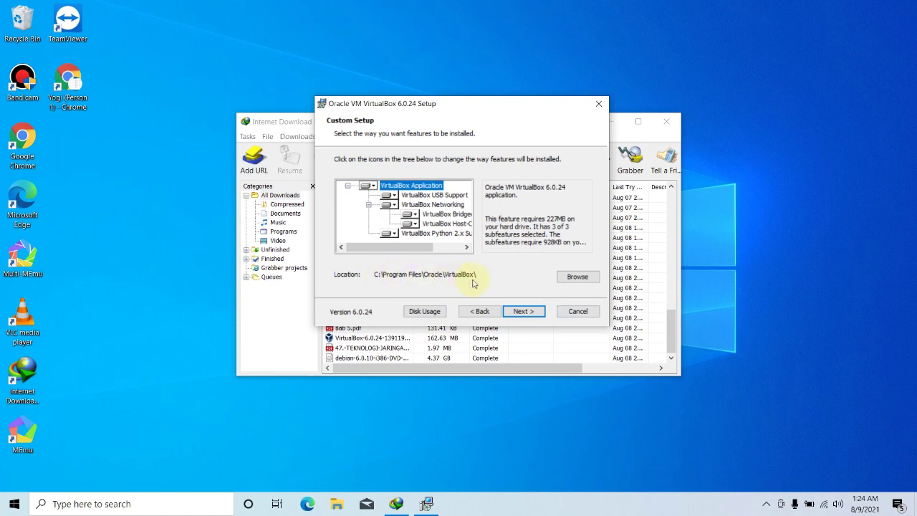
left_click(531, 314)
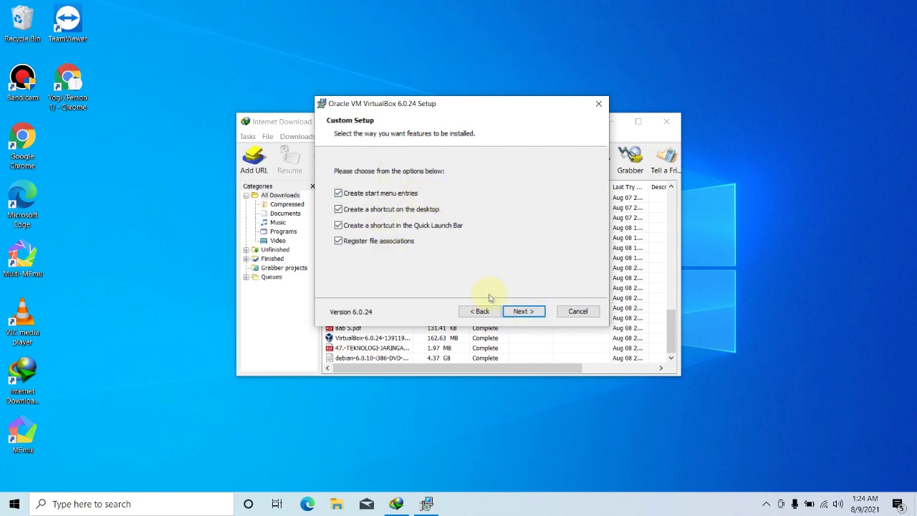
left_click(519, 312)
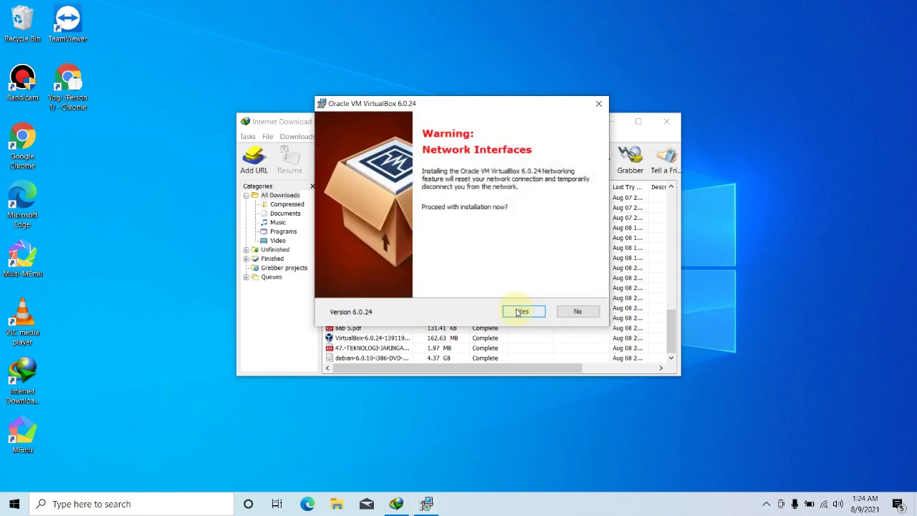
left_click(516, 312)
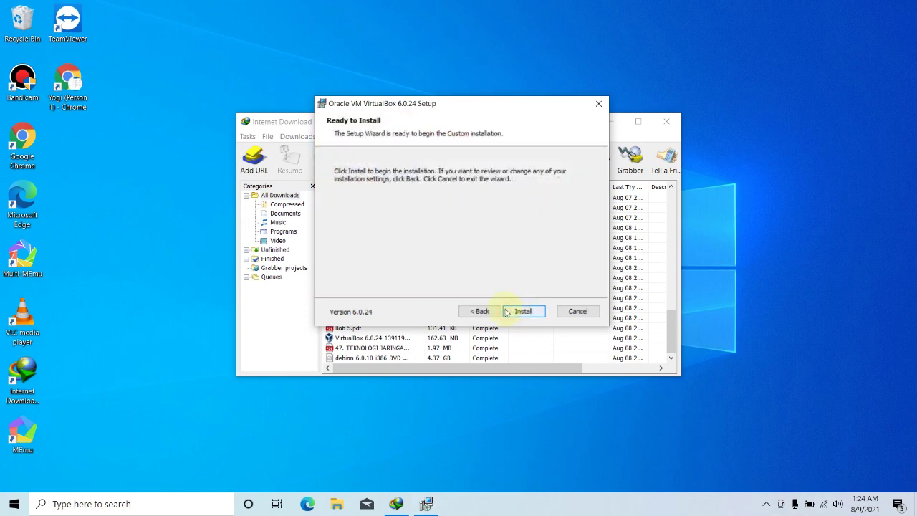
left_click(527, 311)
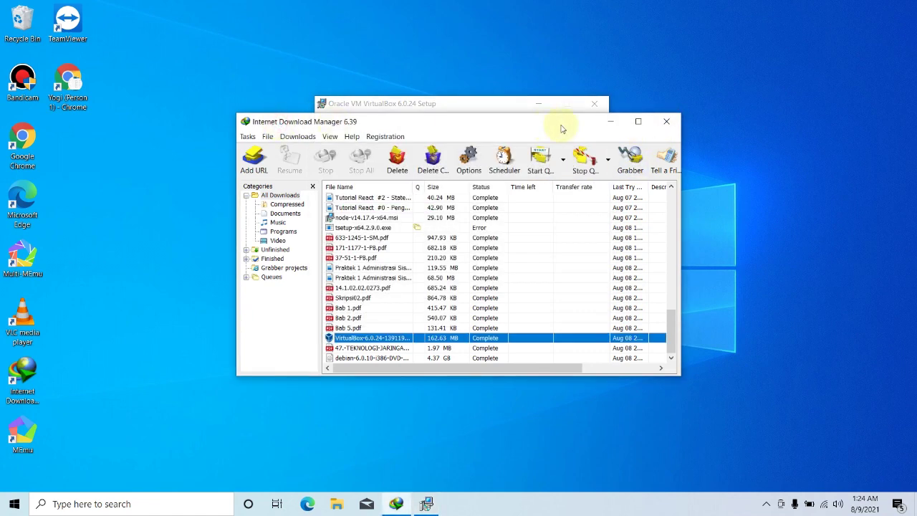
left_click(610, 121)
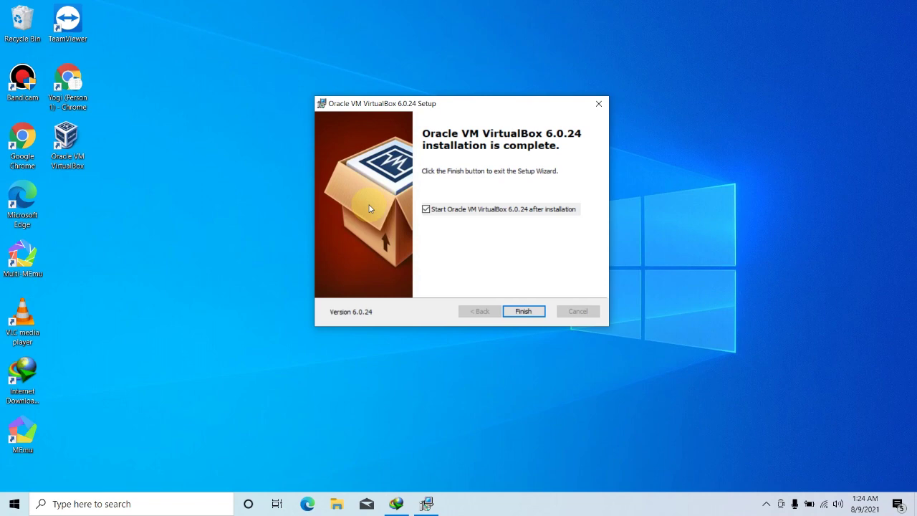
left_click(524, 311)
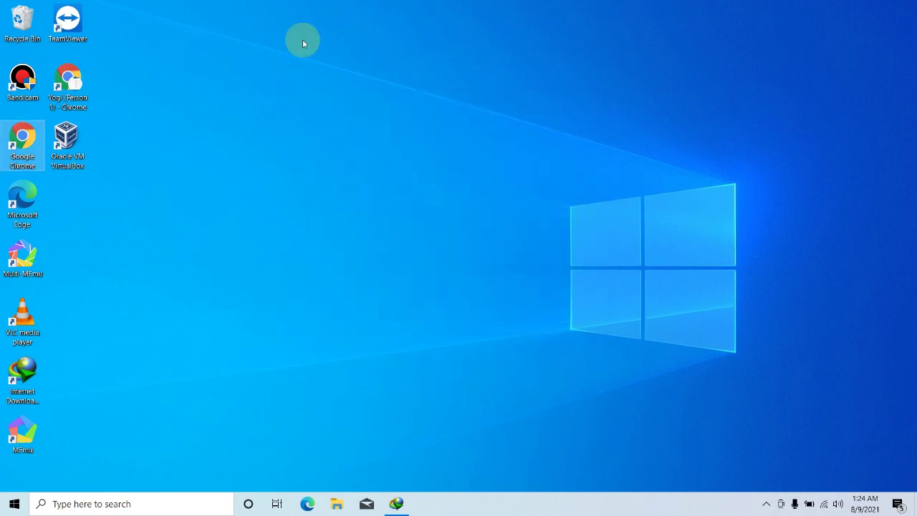
left_click(344, 133)
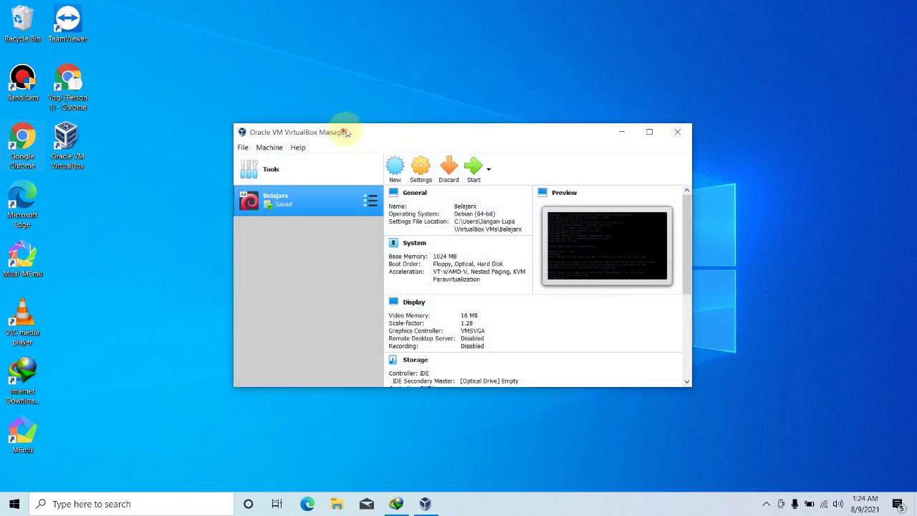
left_click_drag(344, 133, 352, 109)
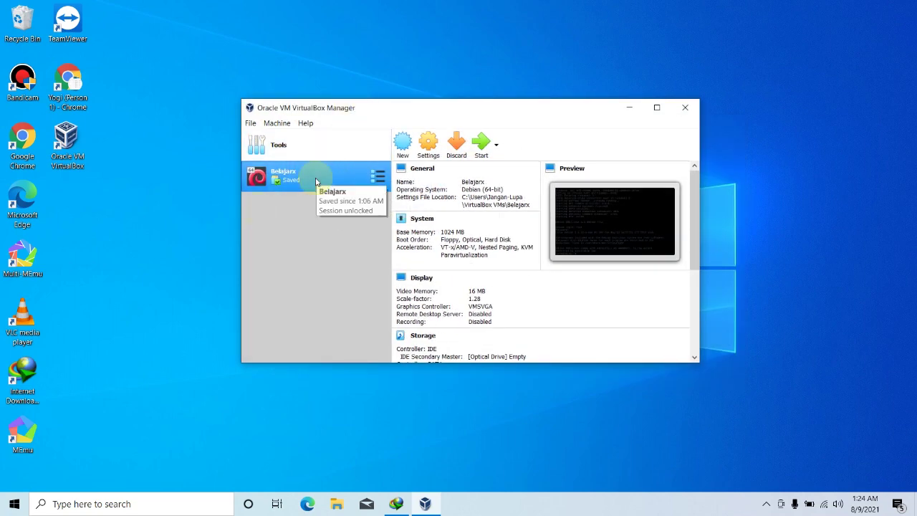
left_click(305, 235)
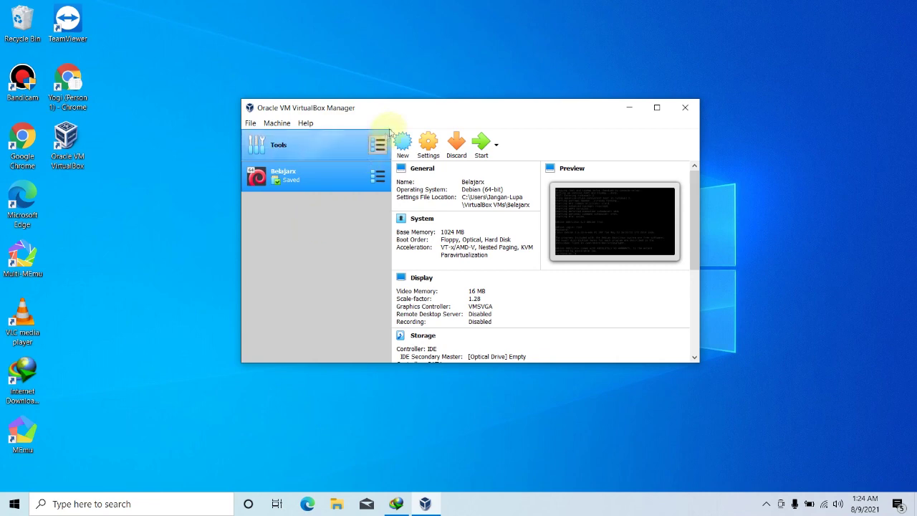
left_click_drag(402, 117, 400, 102)
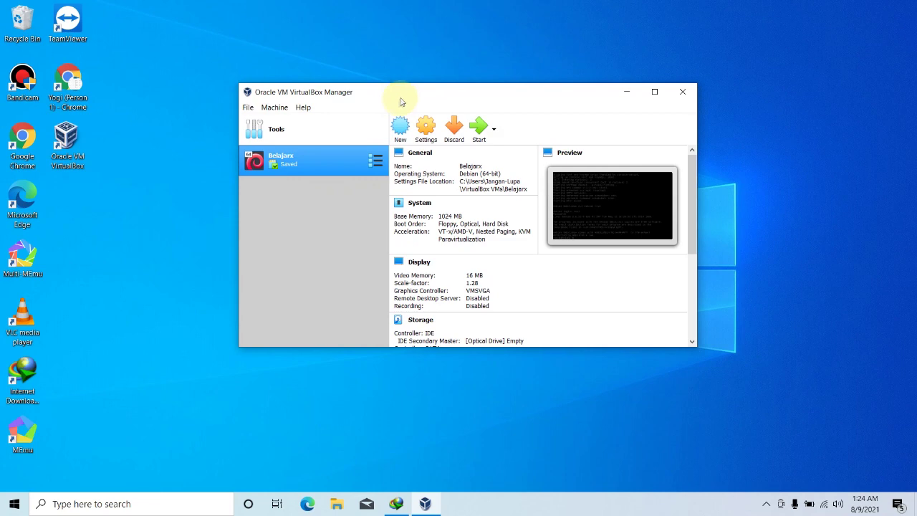
left_click_drag(402, 99, 409, 103)
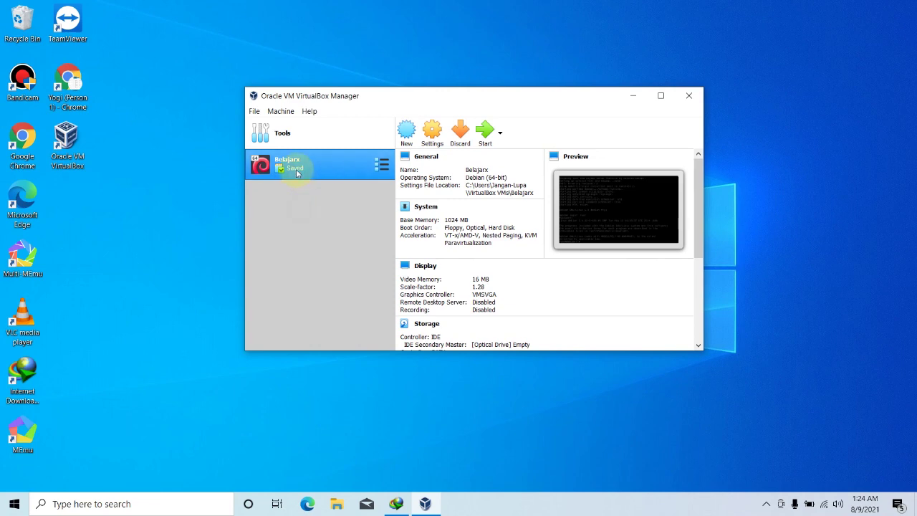
Step: Start a new virtual machine named Belajarlagi in the default machine folder, with Linux as its operating system type
left_click(408, 140)
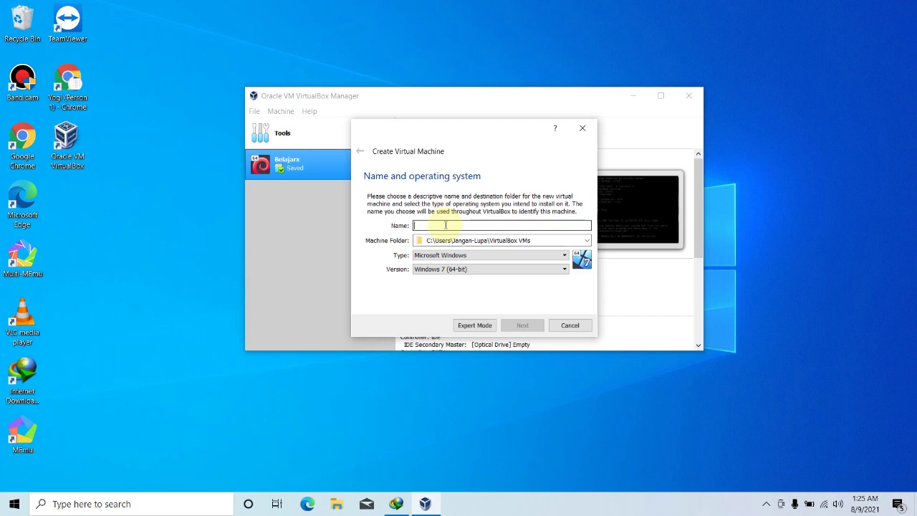
type("Belajarlagi")
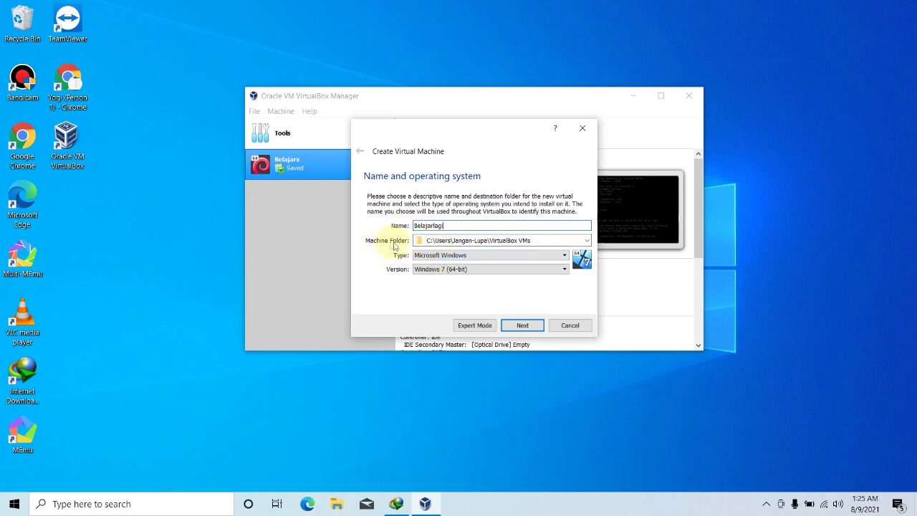
left_click(434, 241)
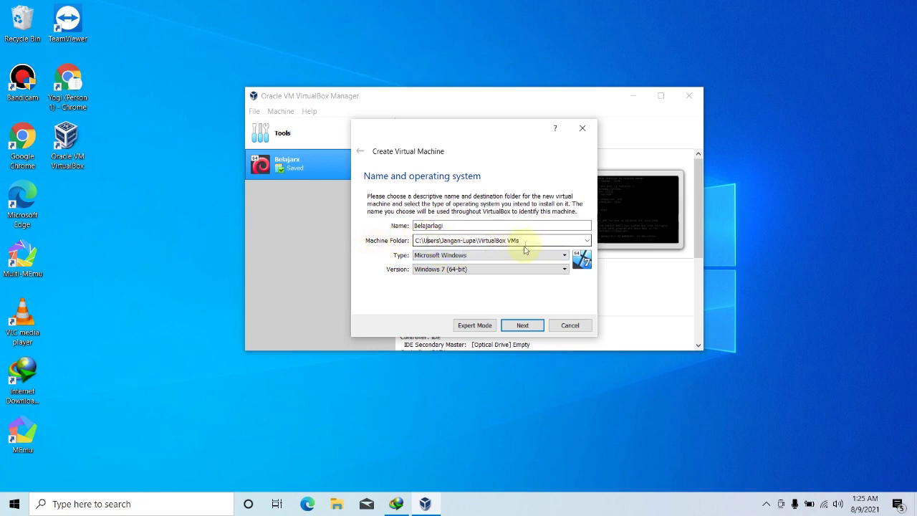
left_click(423, 256)
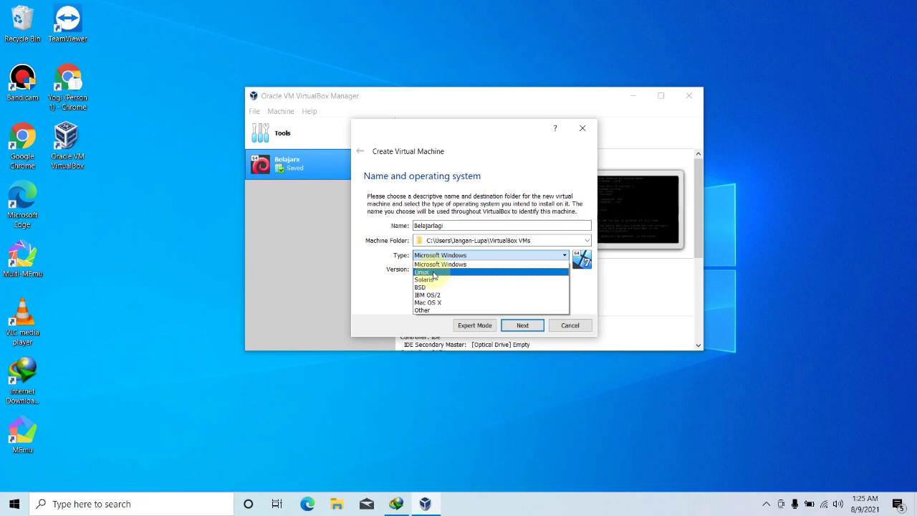
left_click(433, 273)
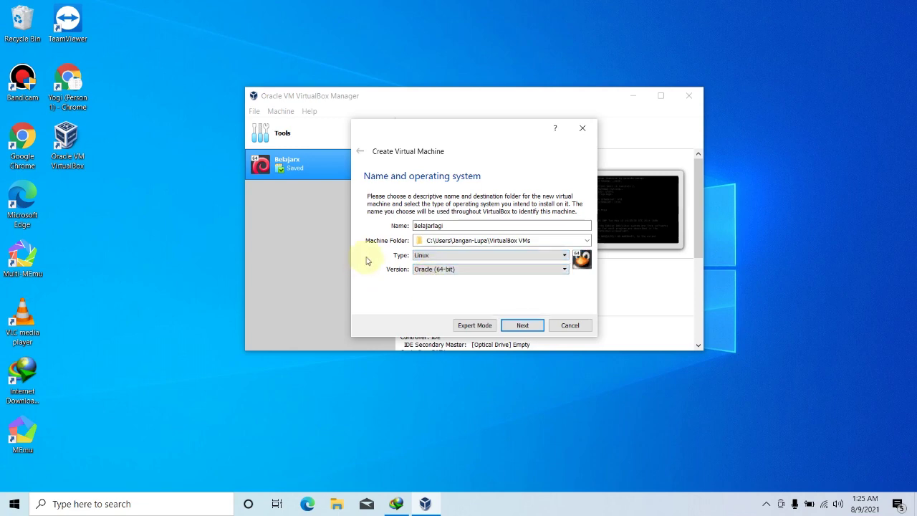
Step: Set the new virtual machine's operating system version to Debian (64-bit)
left_click(451, 269)
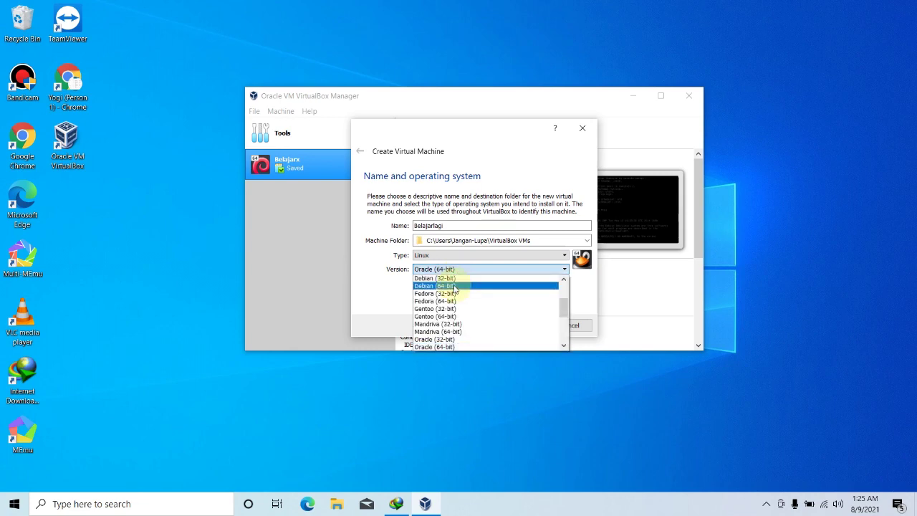
left_click(356, 285)
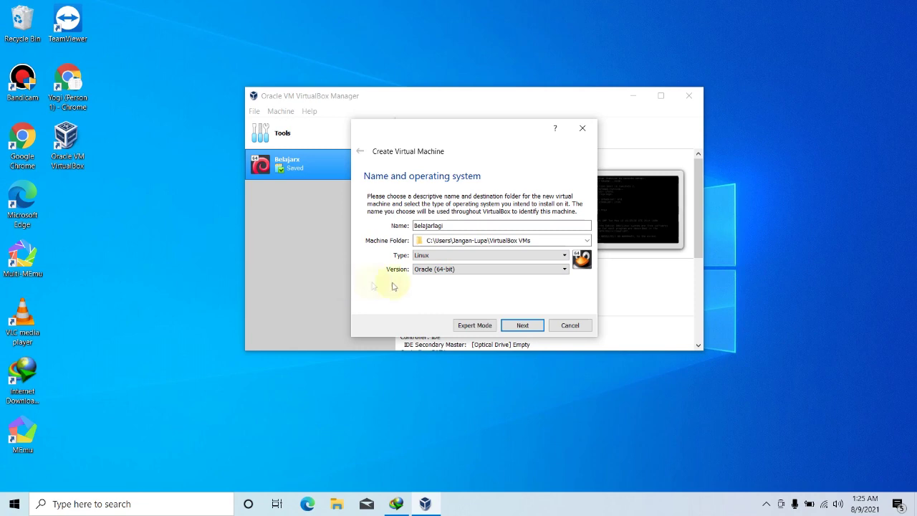
left_click(436, 270)
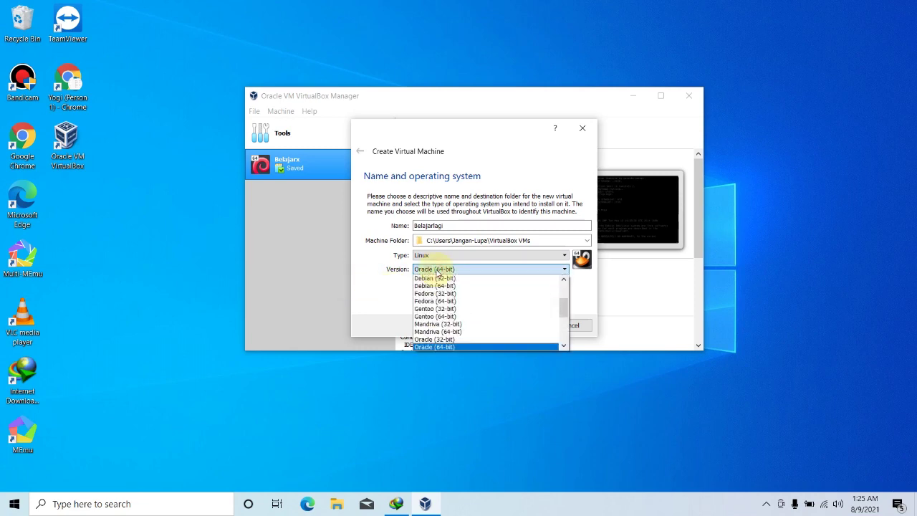
left_click(435, 269)
left_click(436, 269)
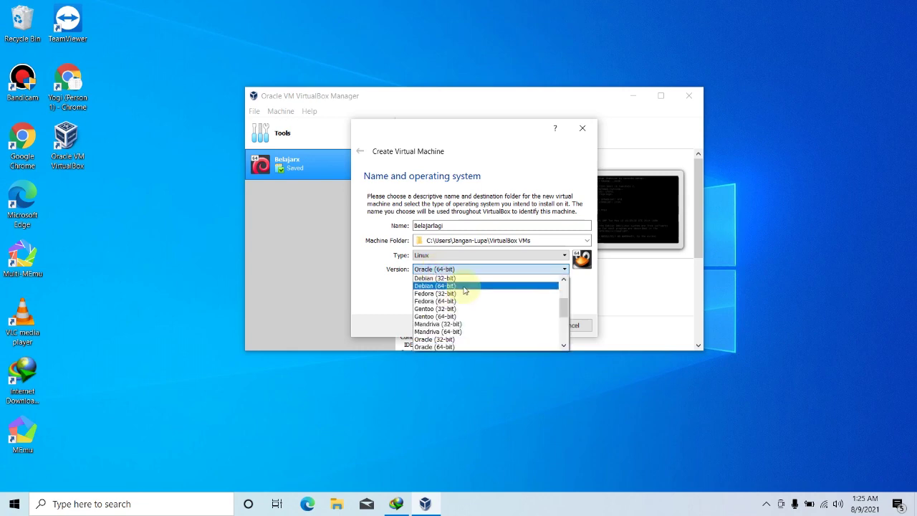
left_click(465, 286)
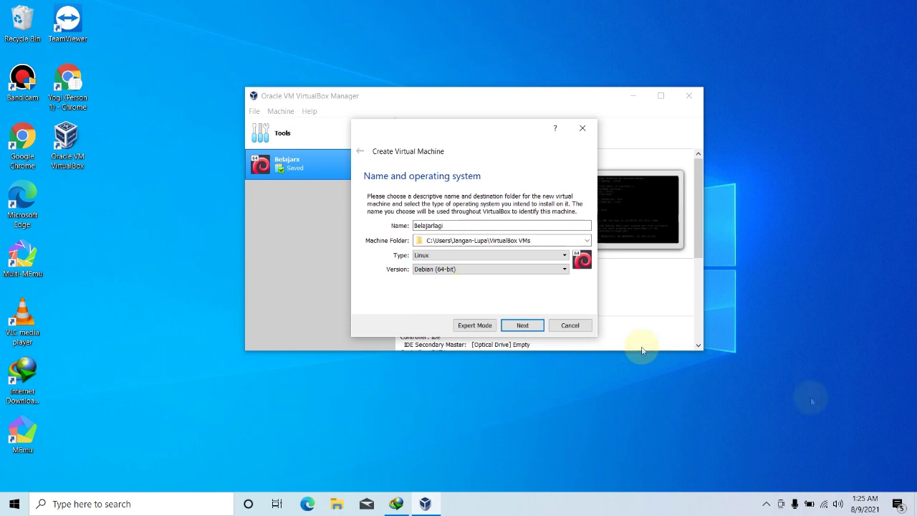
Step: Check the debian-6.0.10 DVD image in its download folder via Internet Download Manager, and return to VirtualBox's virtual machine wizard
left_click(766, 505)
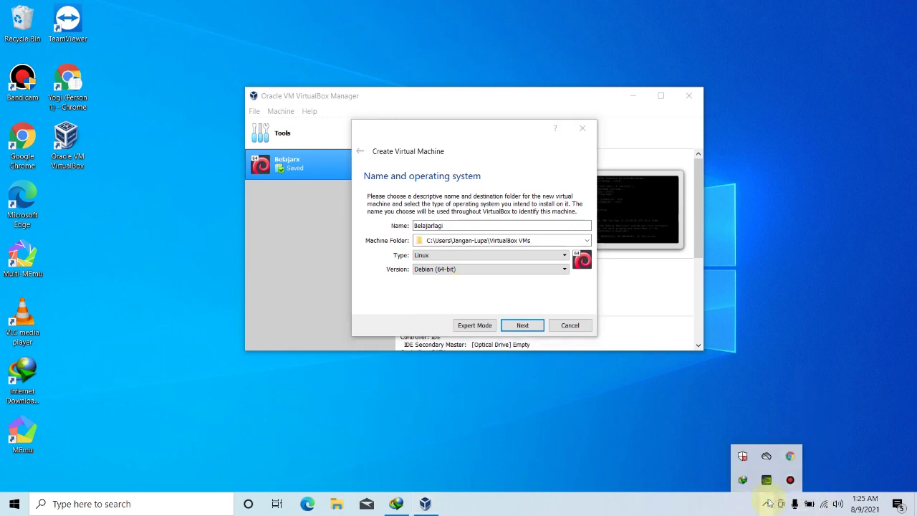
left_click(744, 481)
left_click(379, 364)
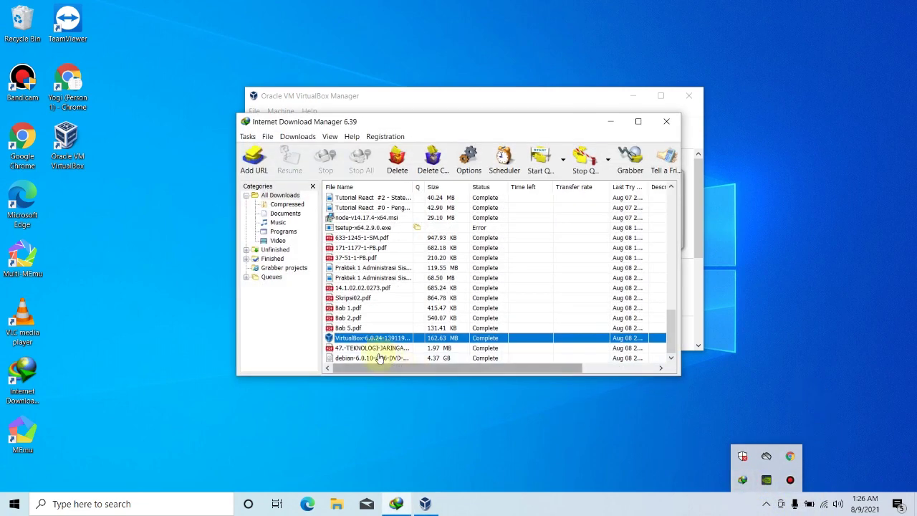
right_click(383, 363)
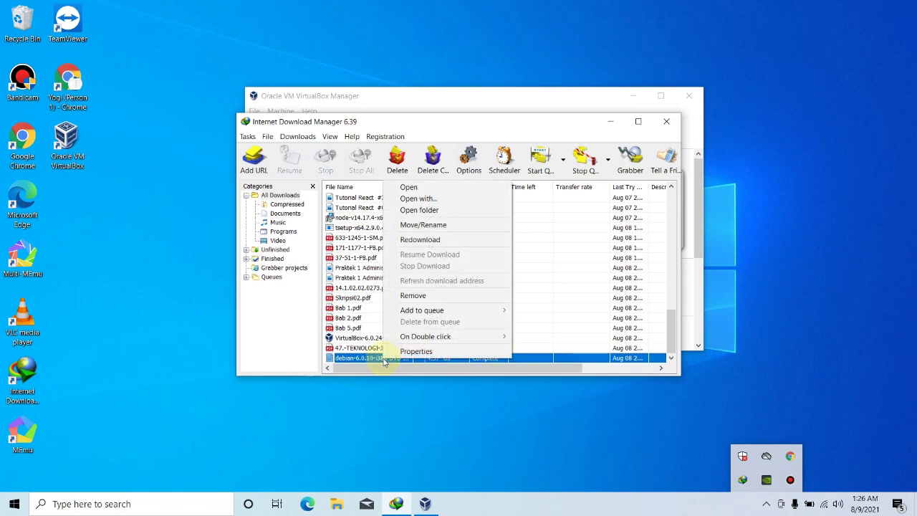
left_click(453, 208)
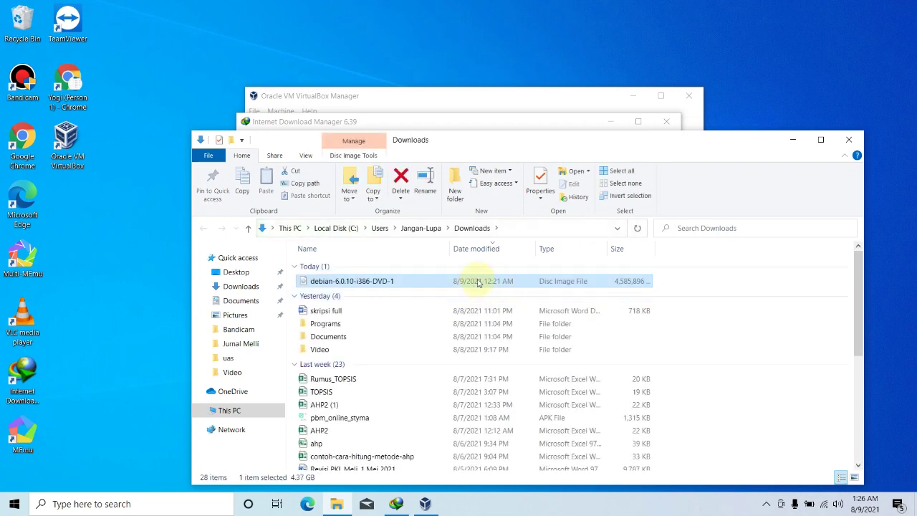
left_click(463, 91)
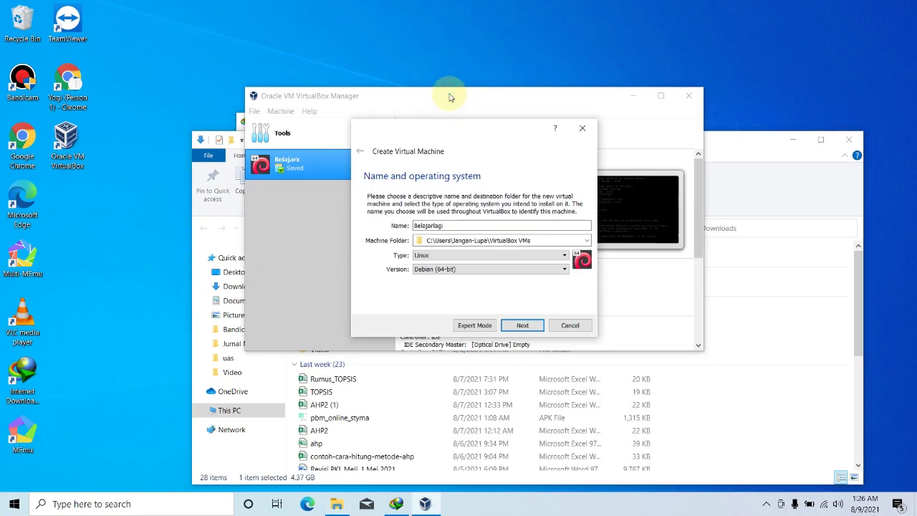
Step: Keep Debian (64-bit) as the version and allocate 2048 MB of memory to the virtual machine
left_click(456, 272)
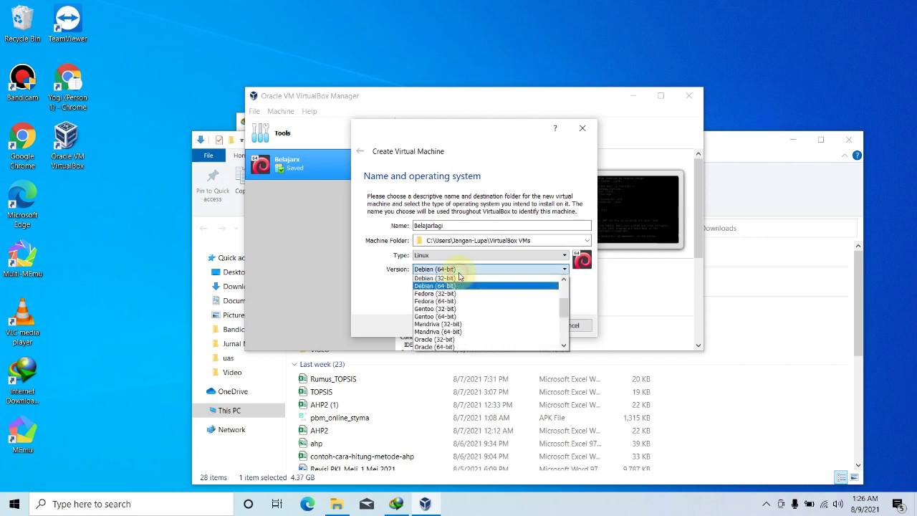
left_click(455, 271)
left_click(532, 329)
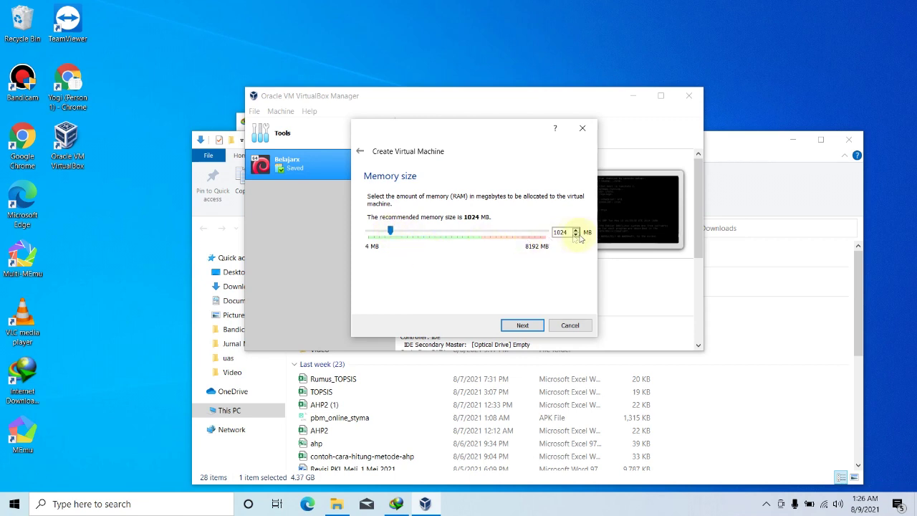
left_click(392, 231)
left_click_drag(393, 232, 392, 236)
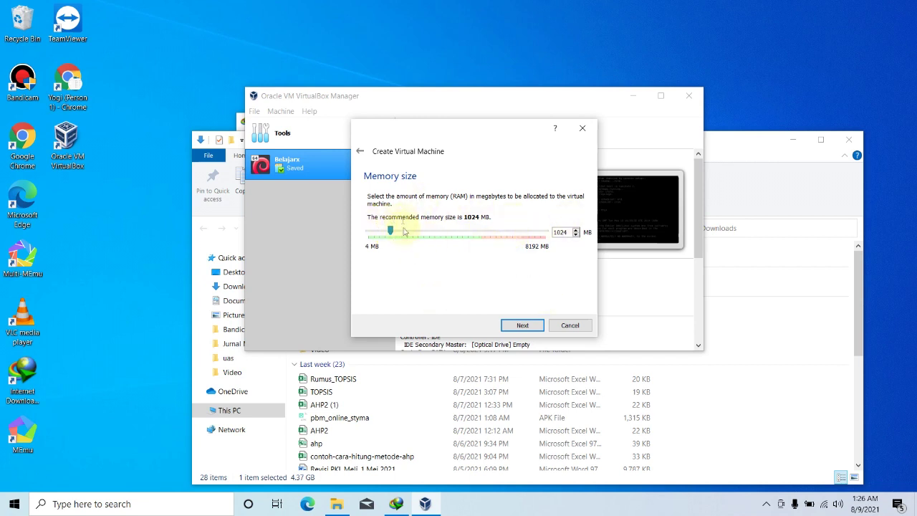
left_click_drag(391, 232, 412, 231)
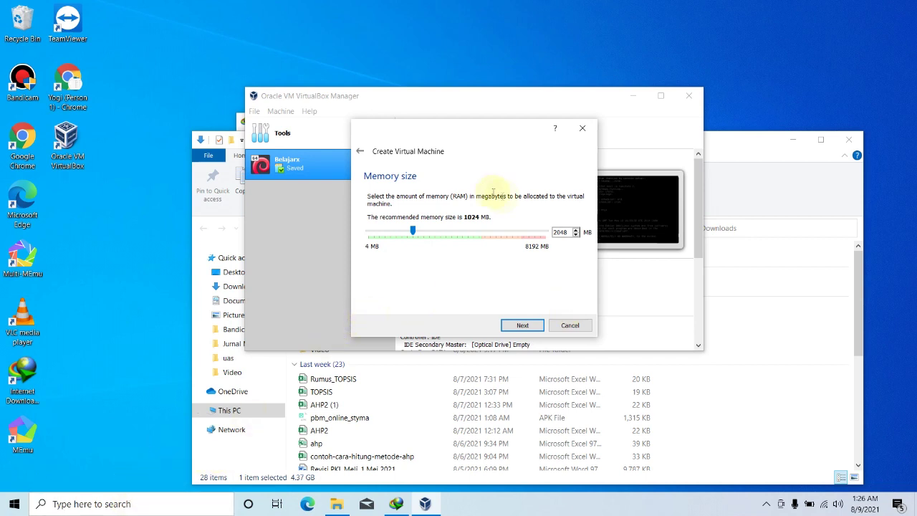
left_click(522, 324)
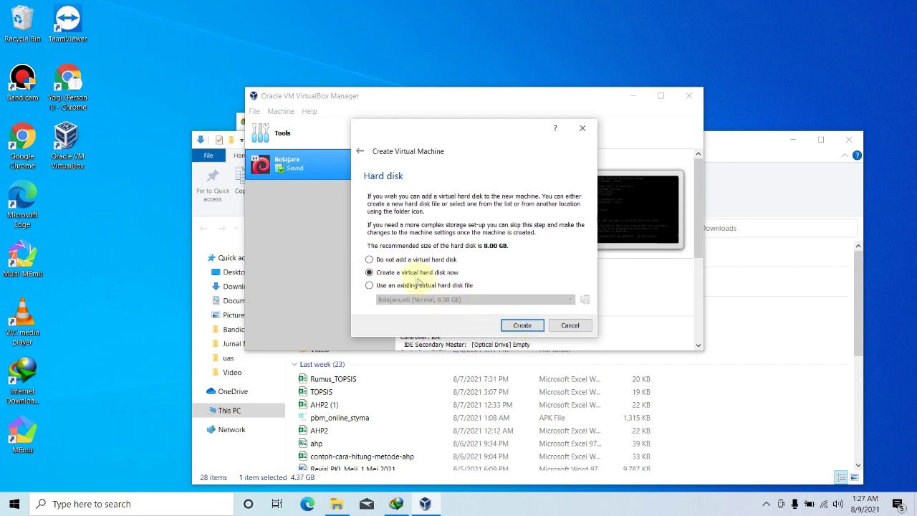
Step: Create the machine with a new dynamically allocated VDI hard disk of 8.00 GB at the default location
left_click(525, 329)
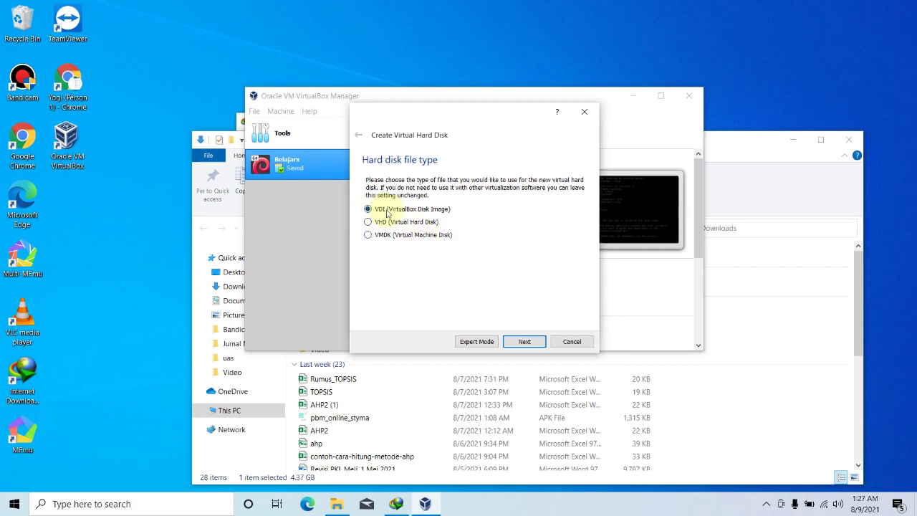
left_click(525, 343)
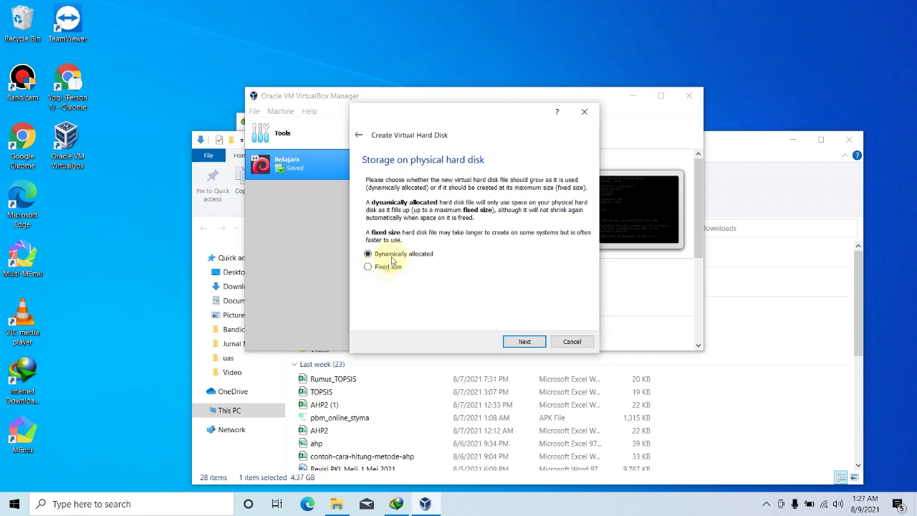
left_click(522, 343)
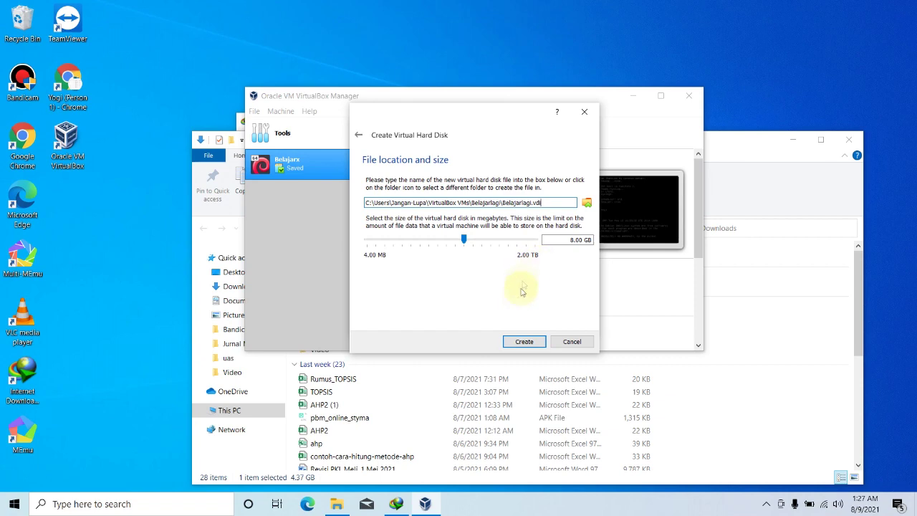
left_click(524, 342)
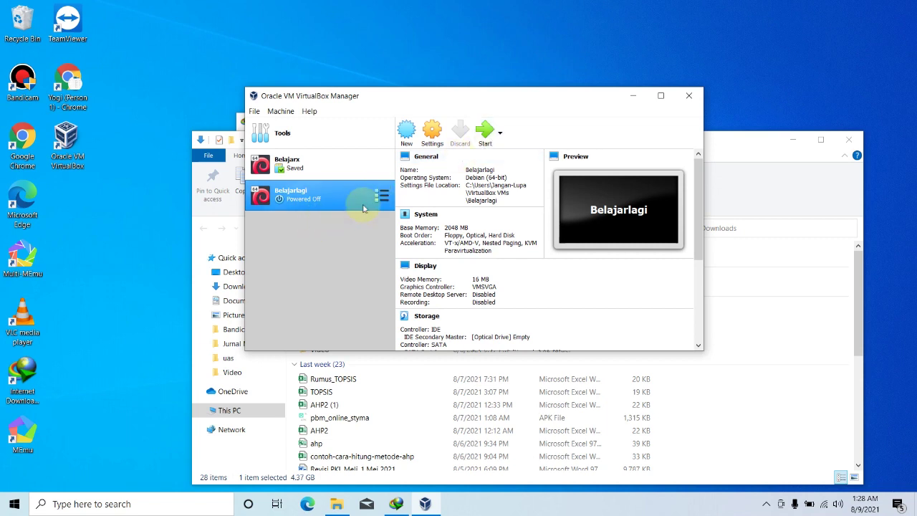
Step: Open the storage settings of the Belajarlagi virtual machine
right_click(334, 200)
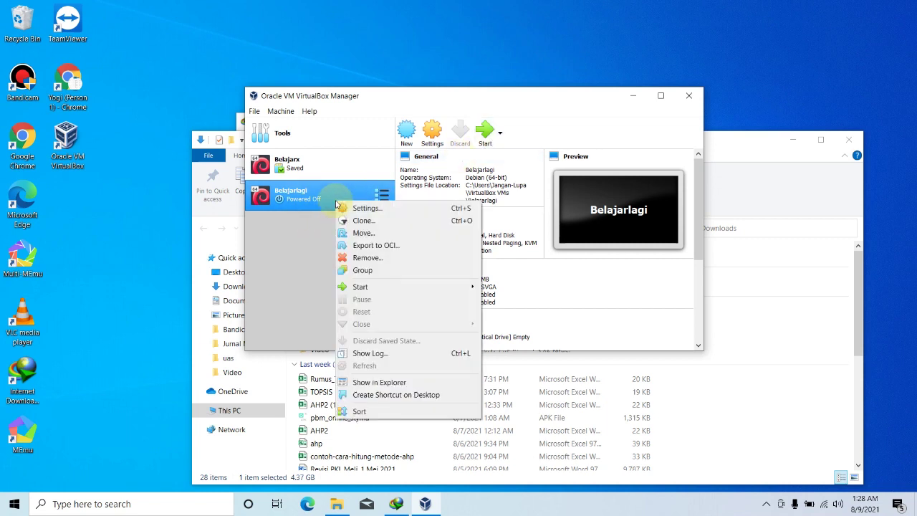
left_click(303, 240)
right_click(316, 198)
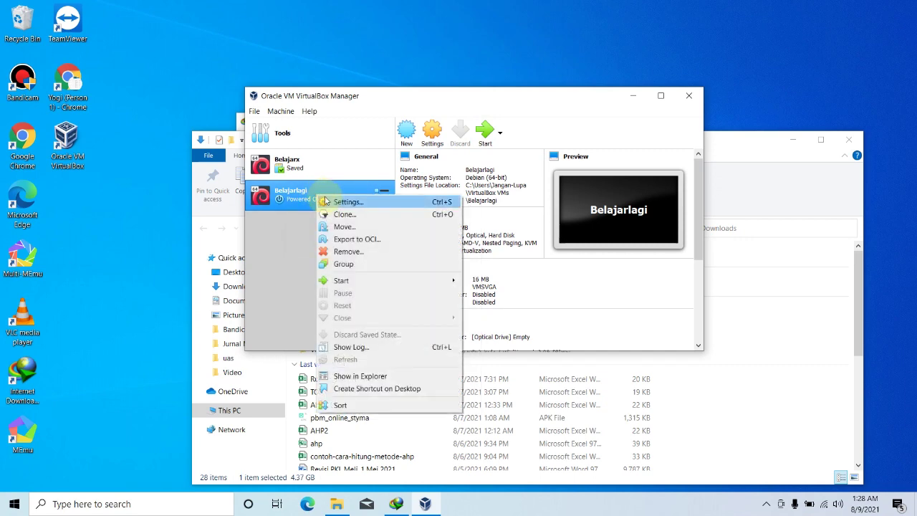
left_click(310, 238)
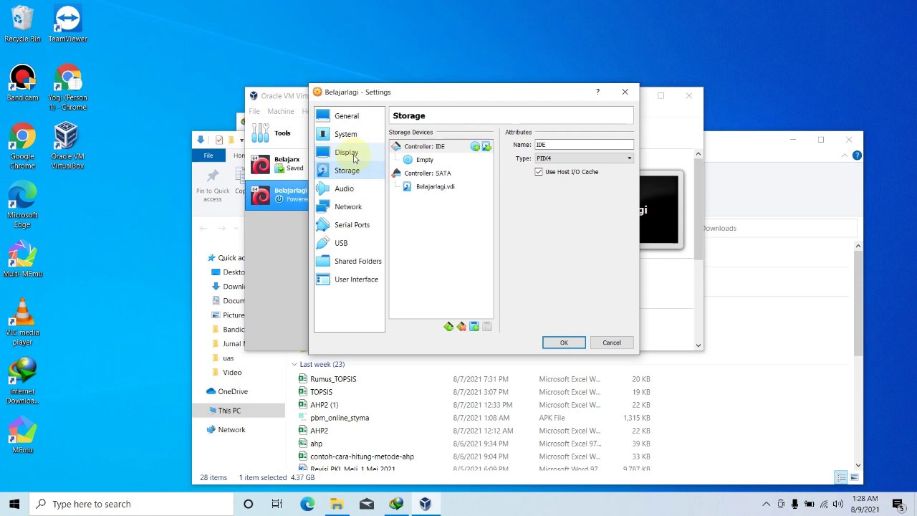
left_click(354, 156)
left_click(351, 172)
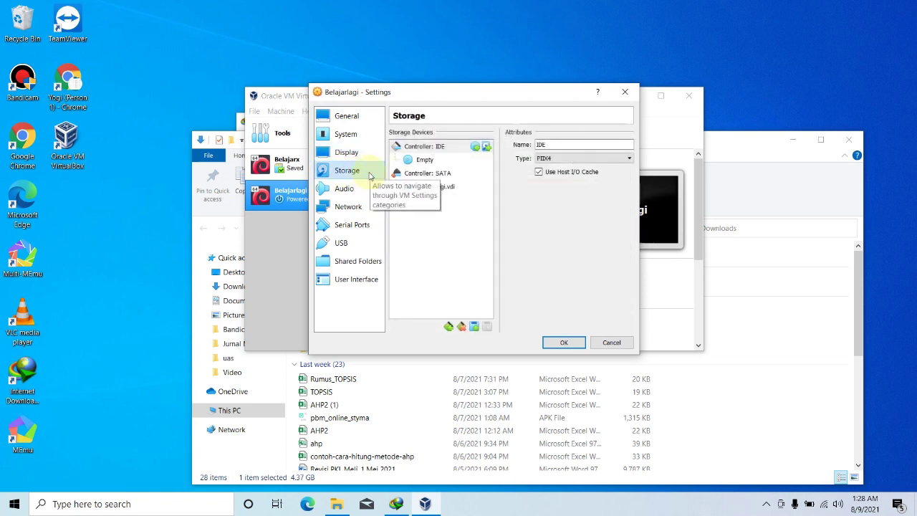
Step: Load the debian-6.0.10-i386-DVD-1 image from Downloads into the empty IDE optical drive, keeping it as IDE Secondary Master
left_click(426, 160)
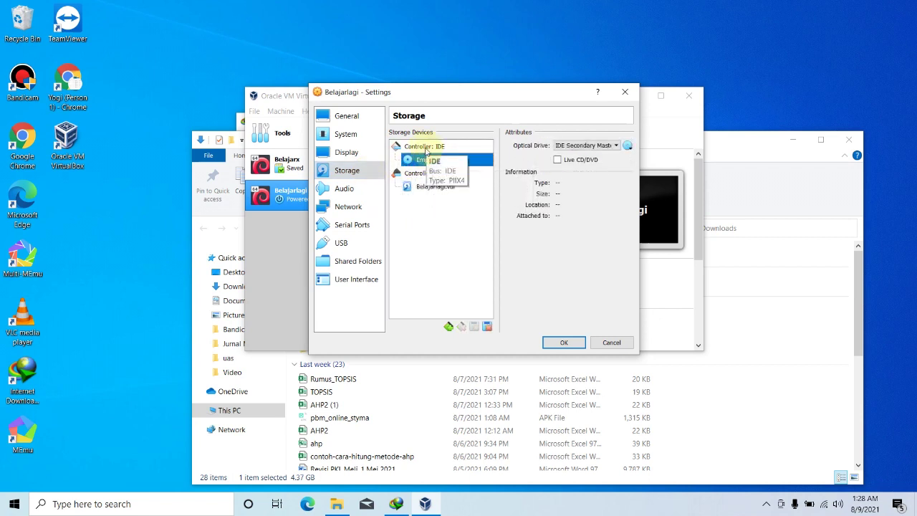
left_click(589, 147)
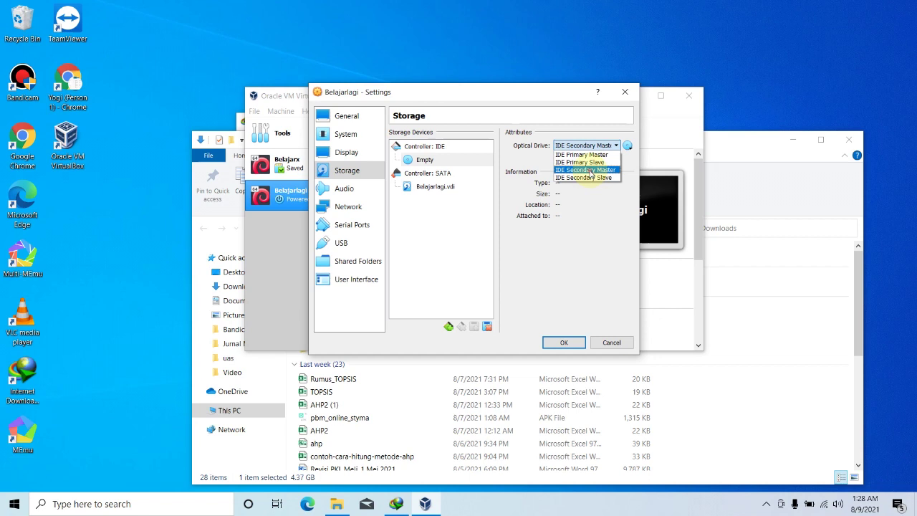
left_click(590, 170)
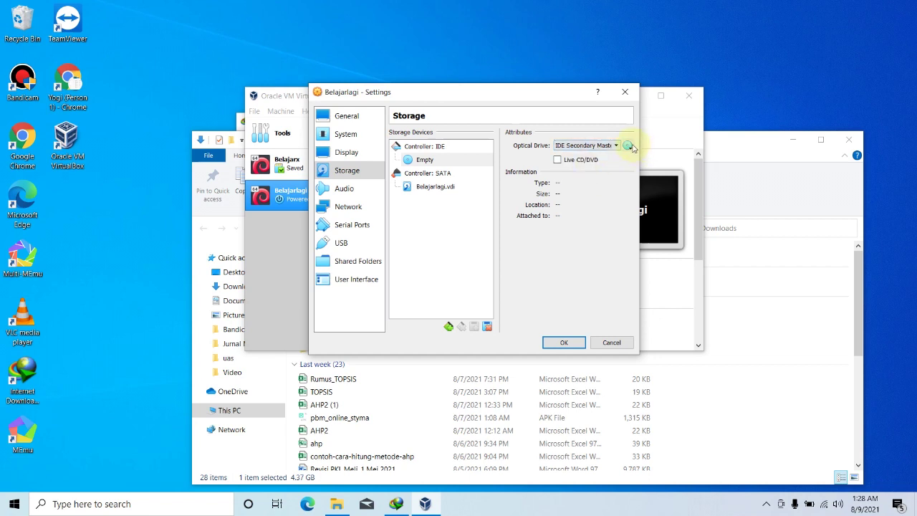
left_click(629, 147)
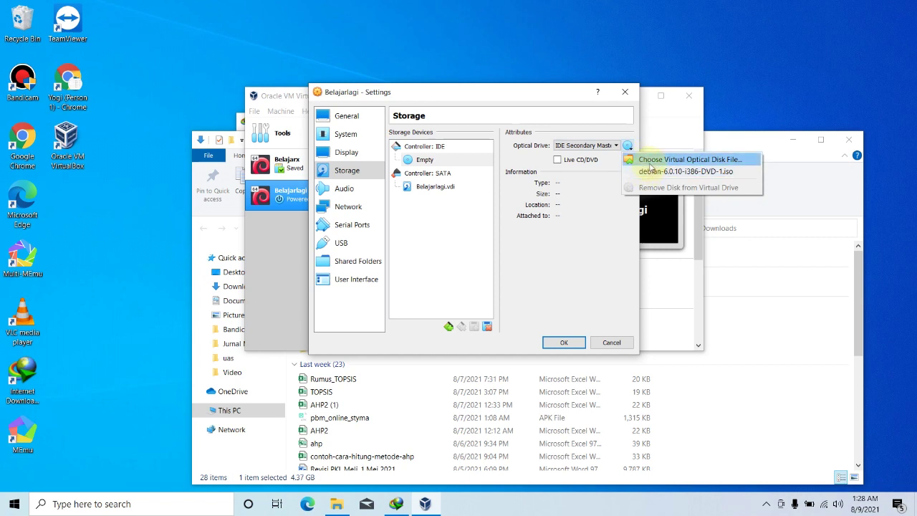
left_click(650, 160)
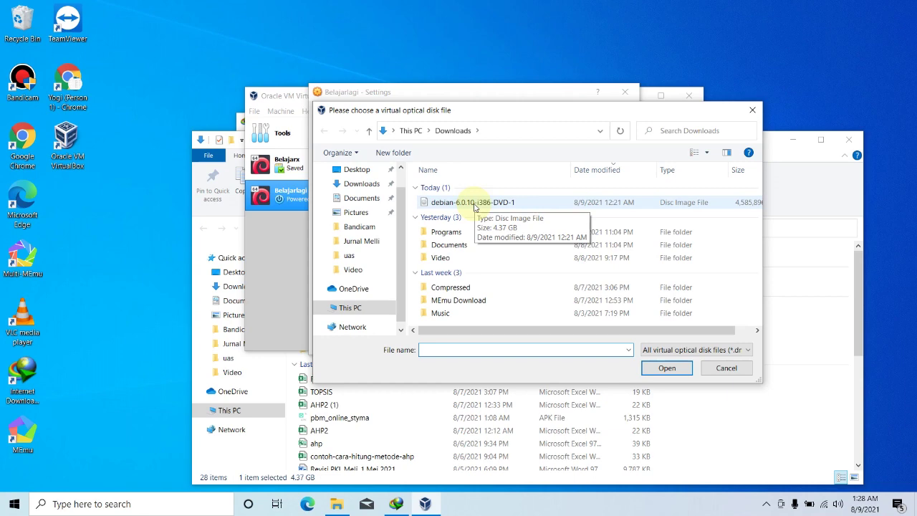
left_click(475, 205)
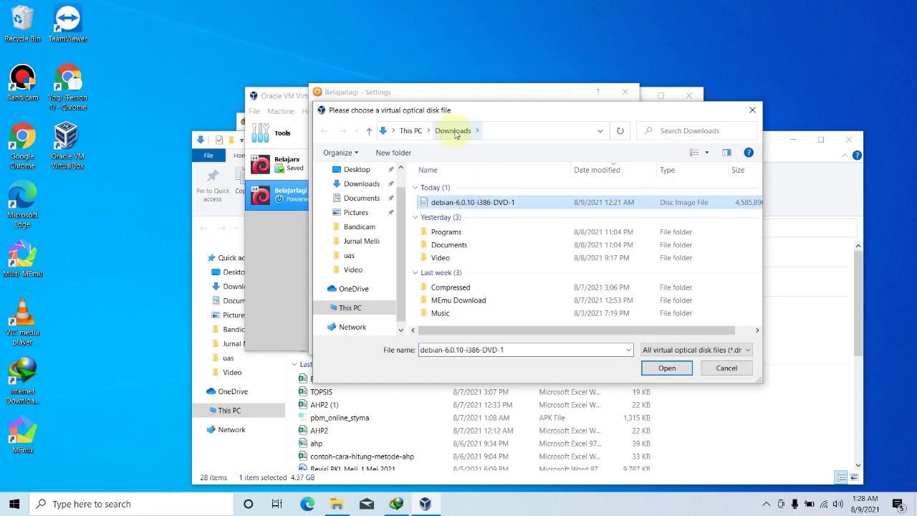
double_click(473, 204)
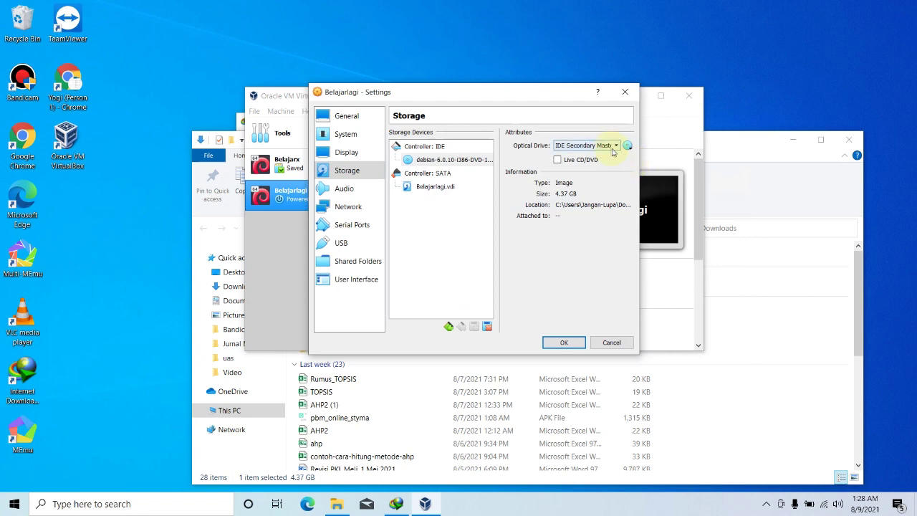
Step: Select debian-6.0.10-i386-DVD-1.iso as the optical drive's disk and save the virtual machine's storage settings
left_click(627, 146)
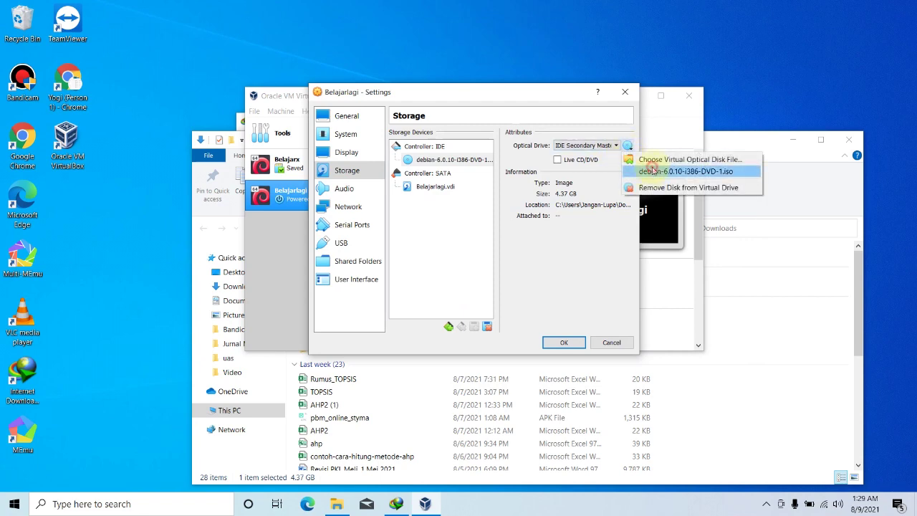
left_click(649, 172)
left_click(563, 342)
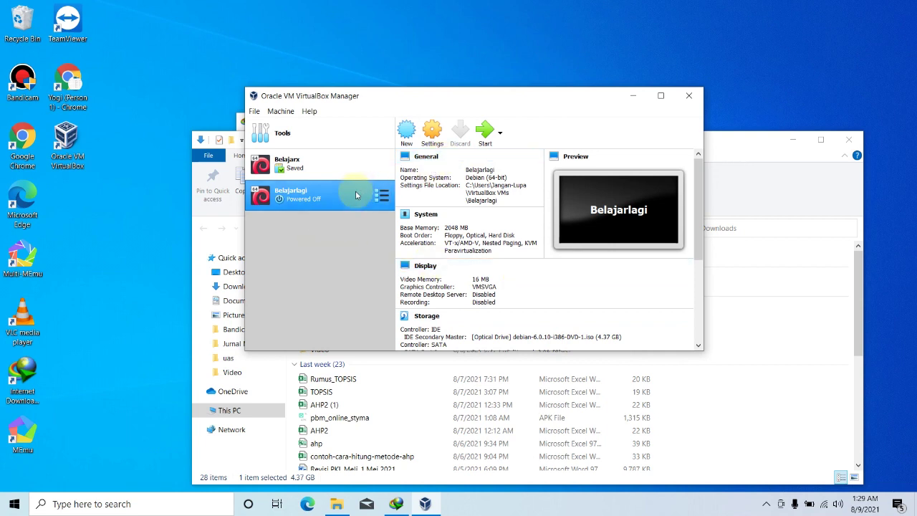
Step: Start the Belajarlagi virtual machine and close the Downloads folder window
left_click(494, 143)
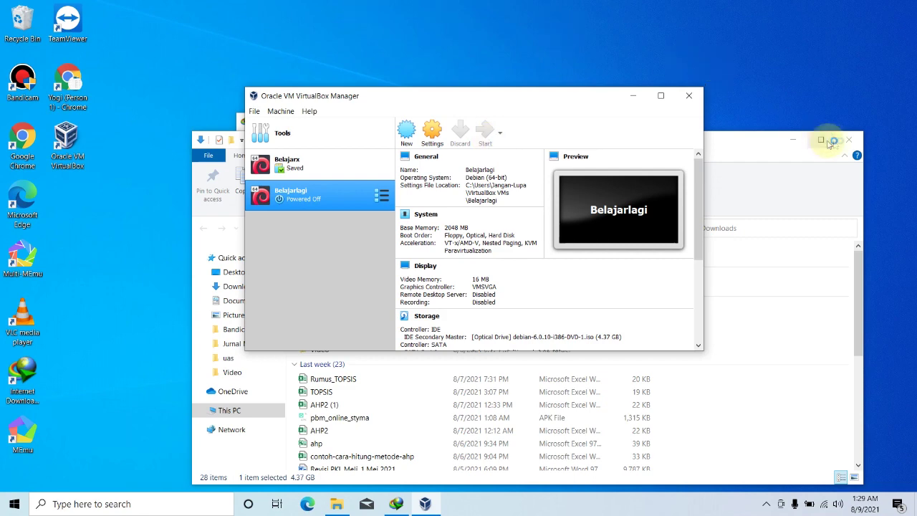
left_click(849, 139)
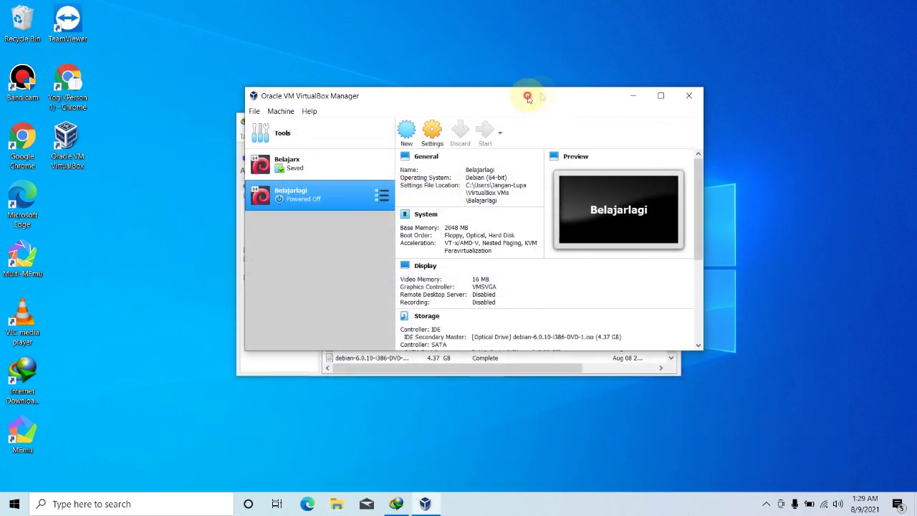
left_click_drag(528, 96, 667, 97)
Step: Maximize the window of the running Belajarlagi virtual machine
left_click(262, 119)
left_click(607, 119)
left_click(337, 106)
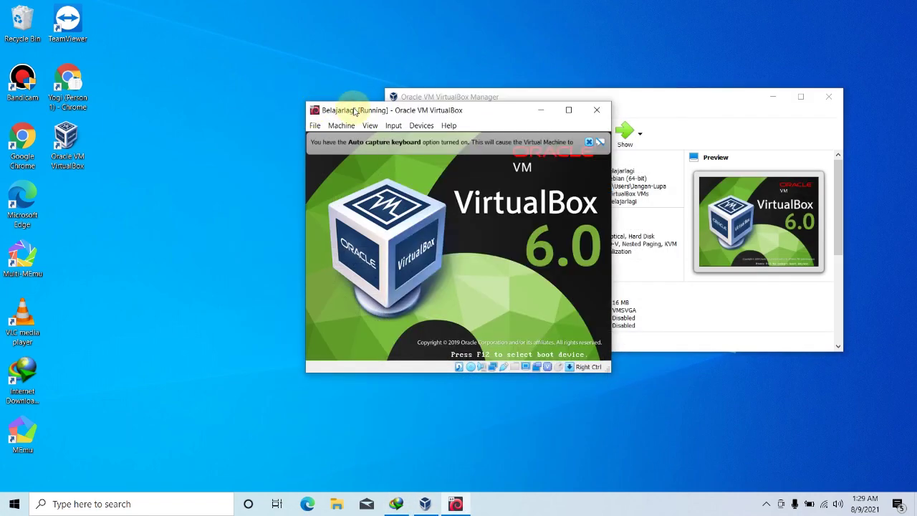
left_click_drag(354, 108, 219, 77)
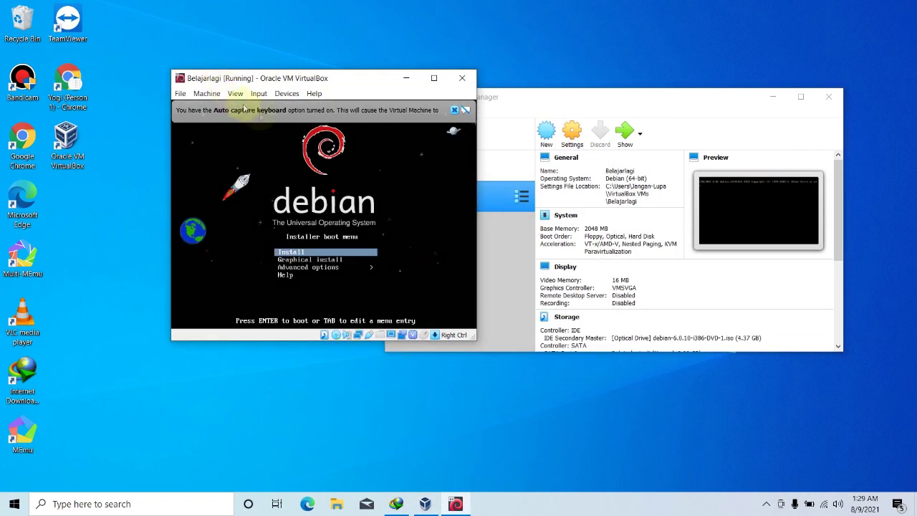
left_click(434, 77)
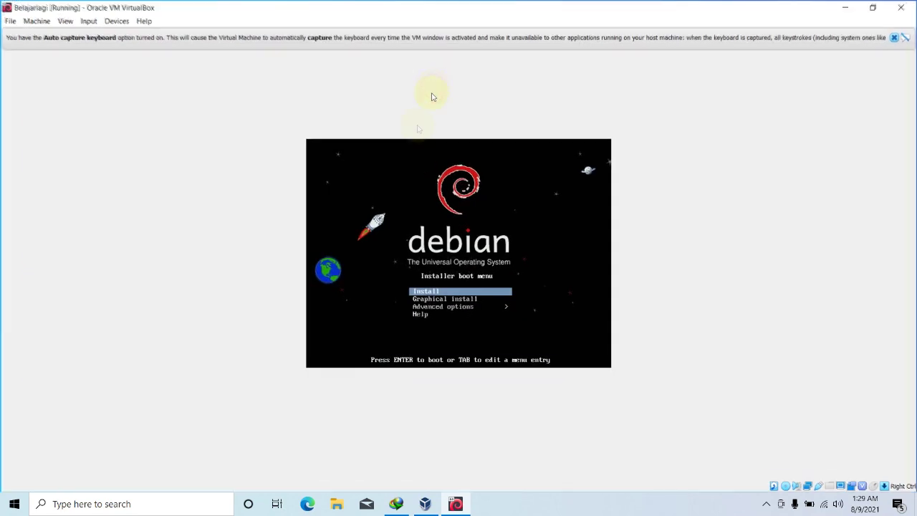
Step: Set the display scale factor to 135% in the VirtualBox preferences and save it
left_click(10, 22)
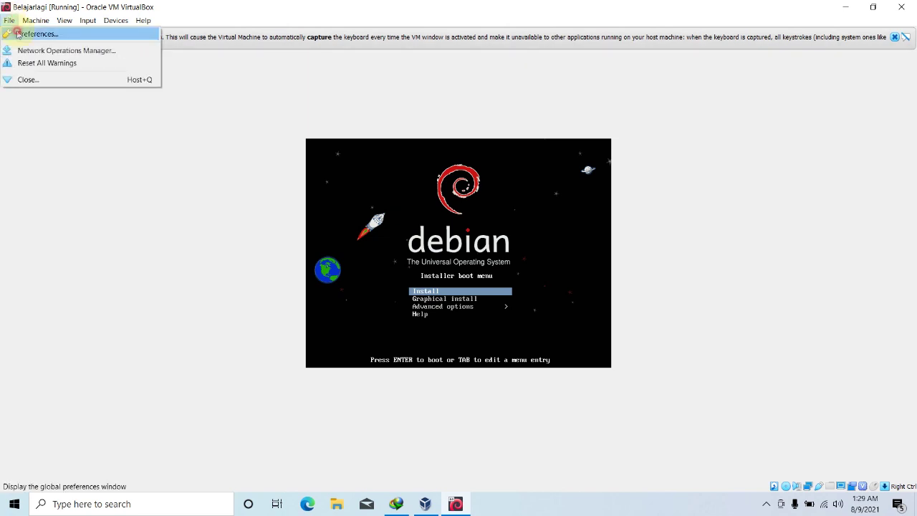
left_click(18, 34)
left_click_drag(420, 141, 643, 145)
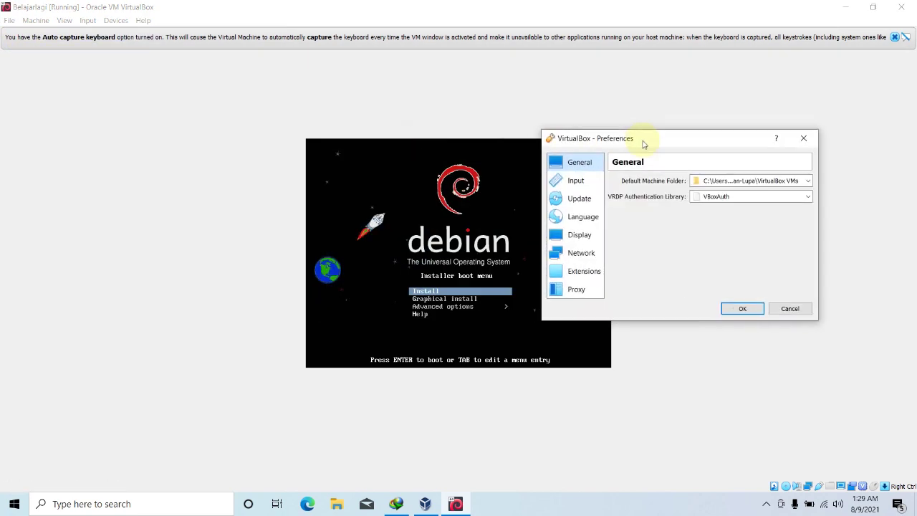
left_click(595, 236)
left_click_drag(747, 223, 751, 224)
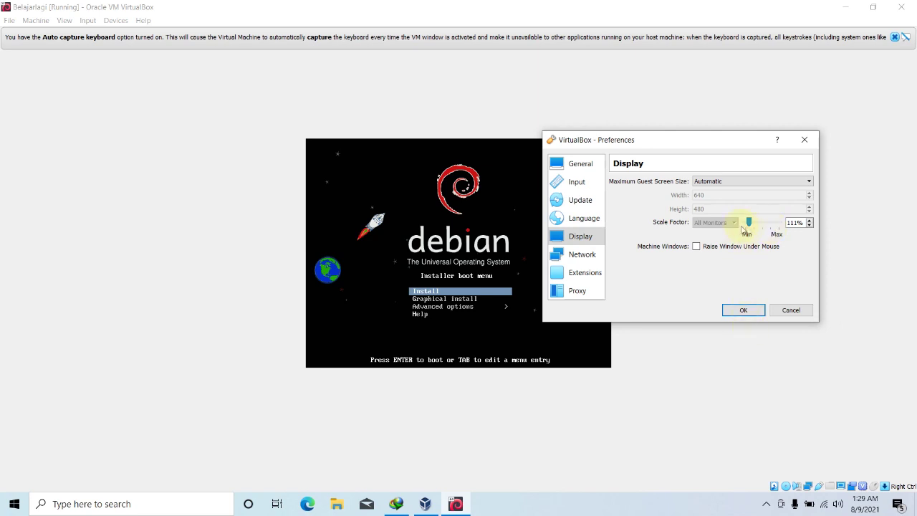
left_click_drag(750, 222, 758, 222)
left_click(743, 310)
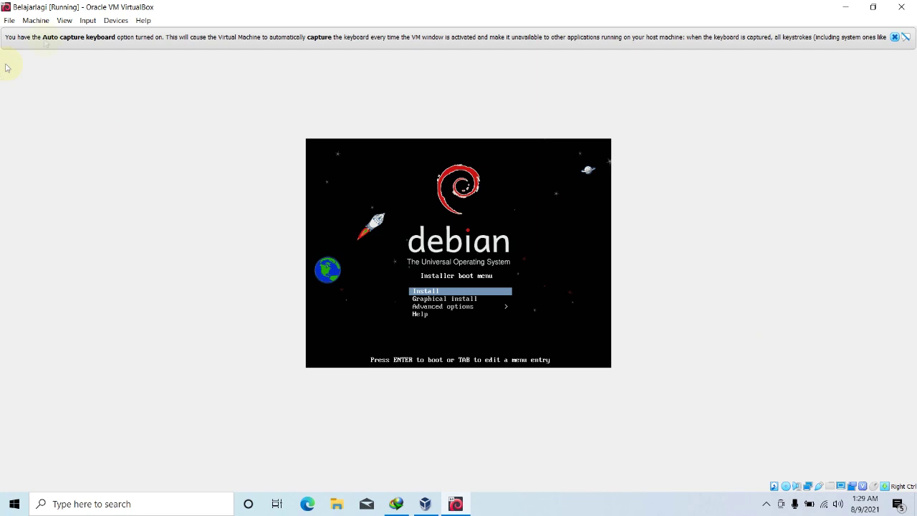
Step: Reduce the display scale factor to 114% in the VirtualBox preferences and save it
left_click(9, 21)
left_click(43, 37)
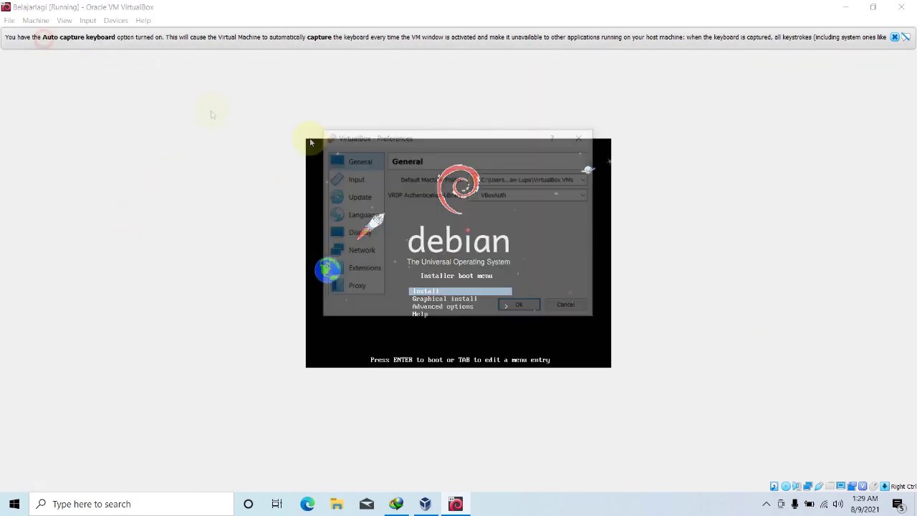
left_click(359, 233)
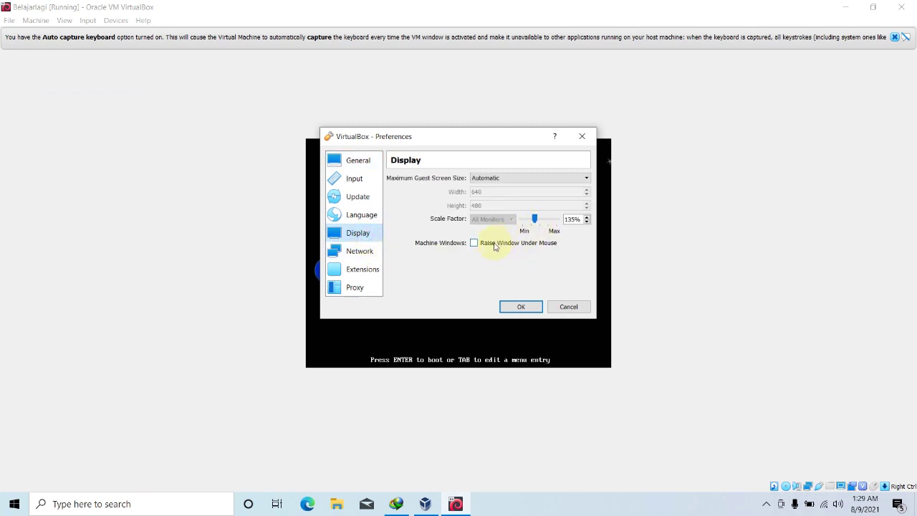
left_click(535, 218)
left_click_drag(534, 217, 528, 218)
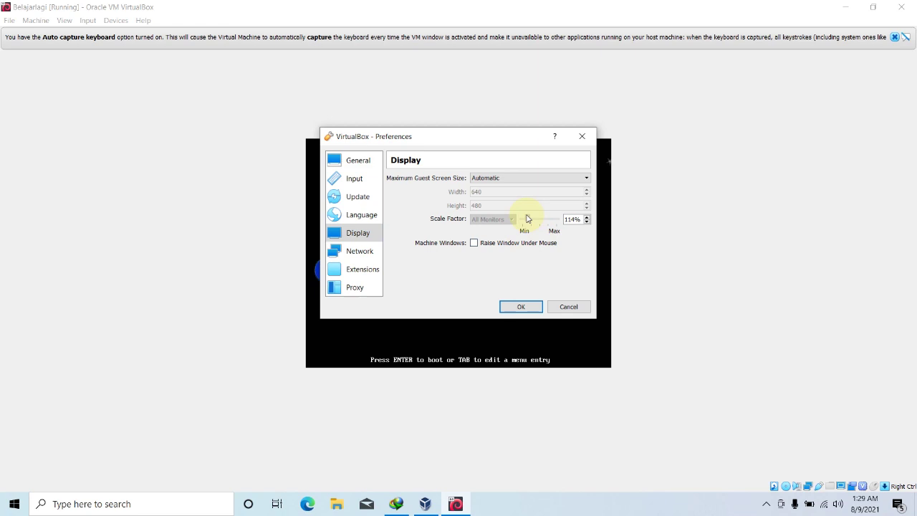
left_click(519, 305)
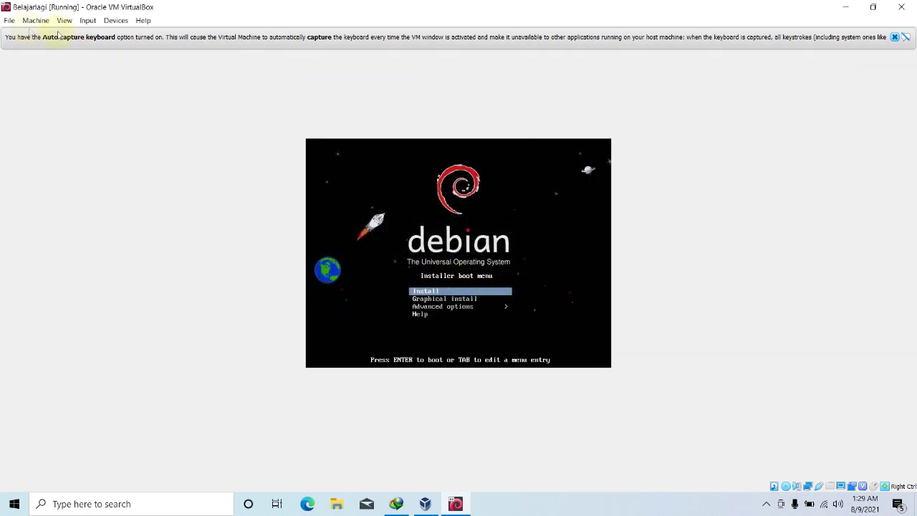
Step: Dismiss the auto capture keyboard notice and set the display scale factor to 149% in the preferences
left_click(895, 37)
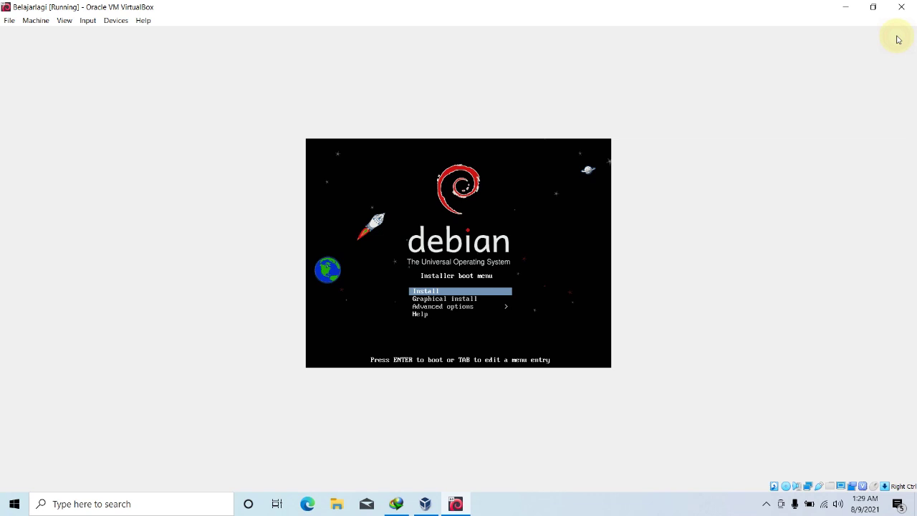
left_click(9, 21)
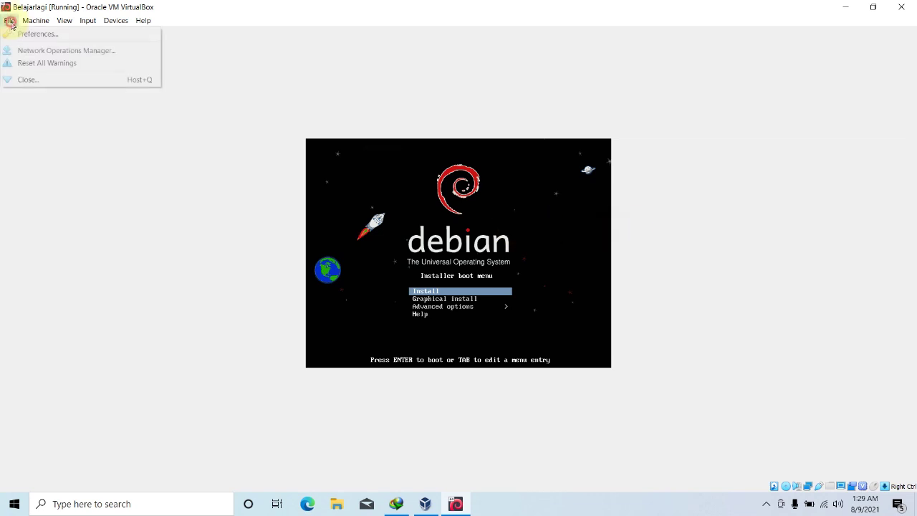
left_click(11, 34)
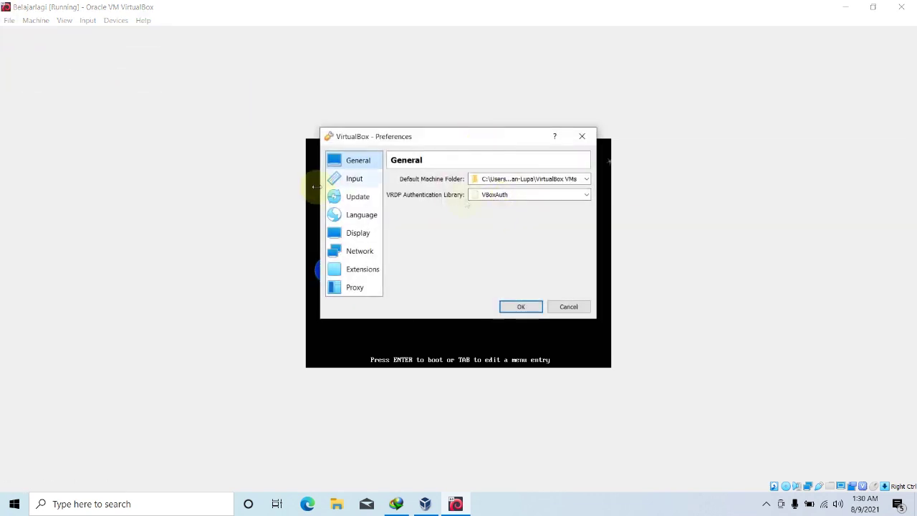
left_click(356, 228)
left_click_drag(527, 219, 532, 219)
left_click(549, 219)
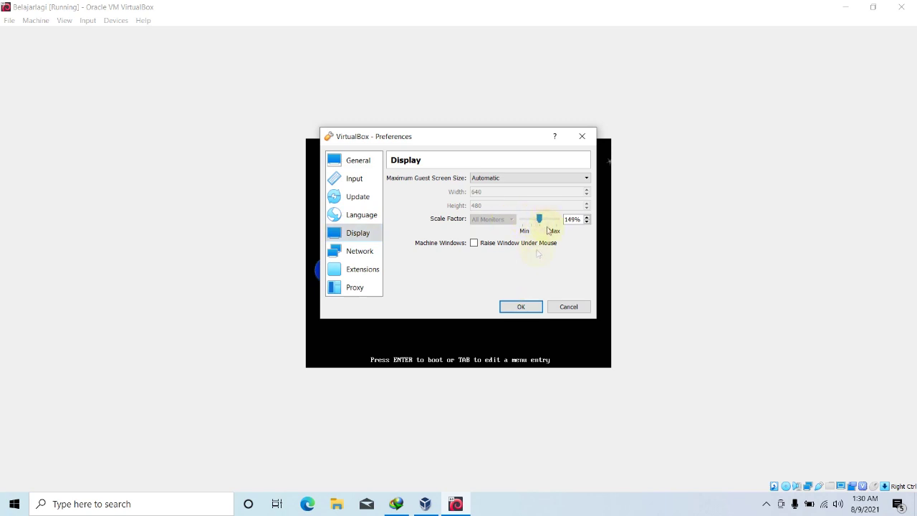
left_click(516, 245)
left_click(520, 306)
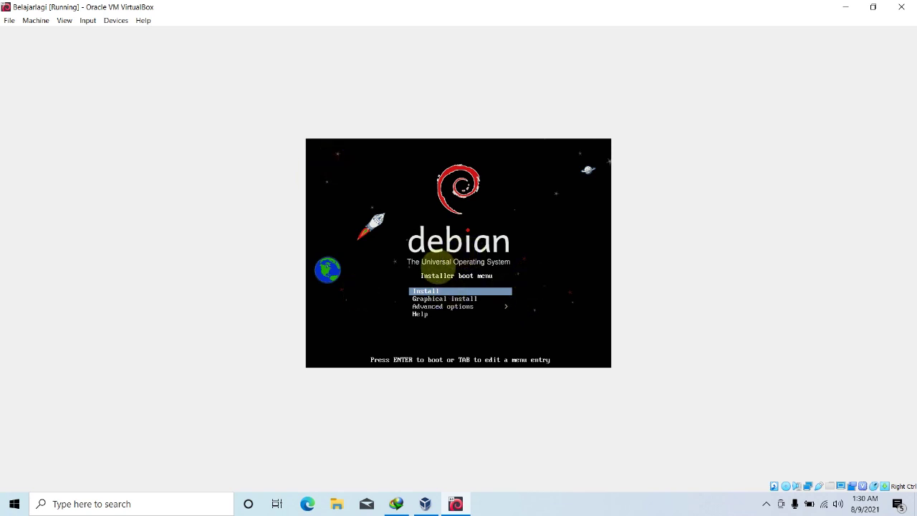
Step: Start the text-mode Install option from the Debian installer boot menu
key("Down")
key("Up")
key("Down")
key("Down")
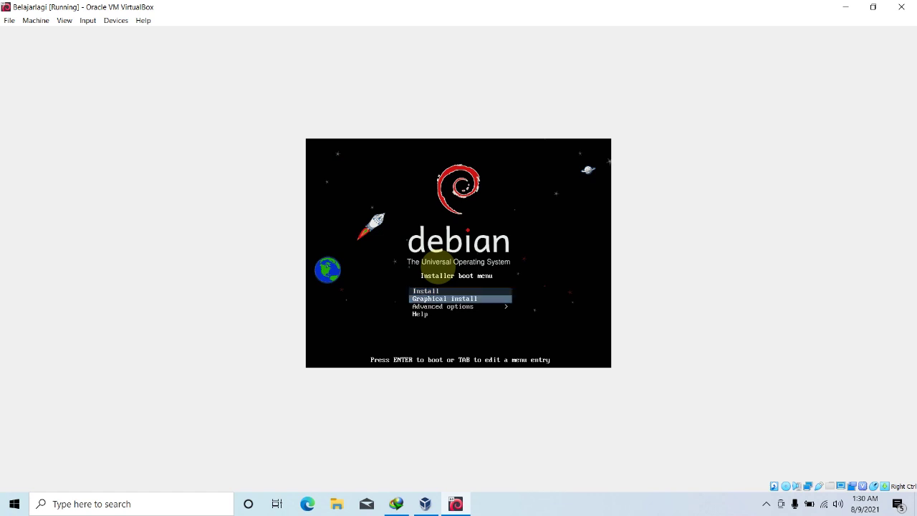
key("Down")
key("Up")
key("Up")
key("Up")
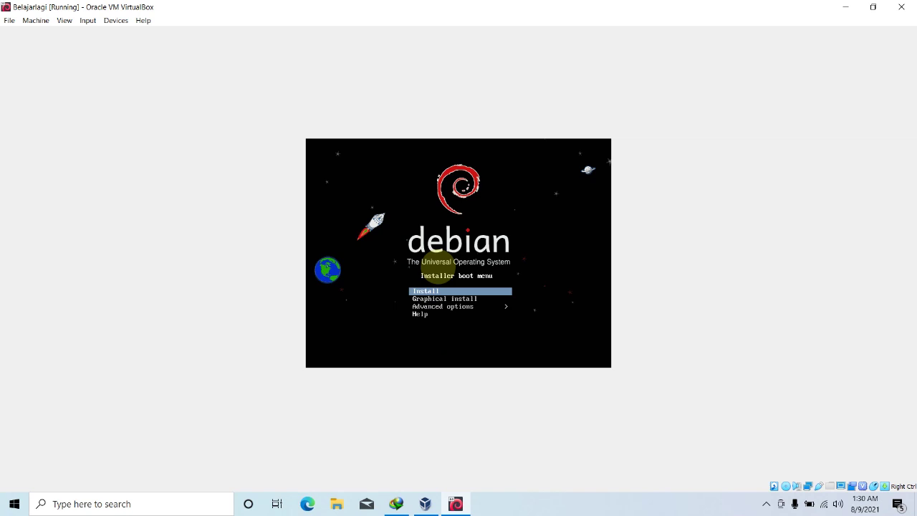
key("Down")
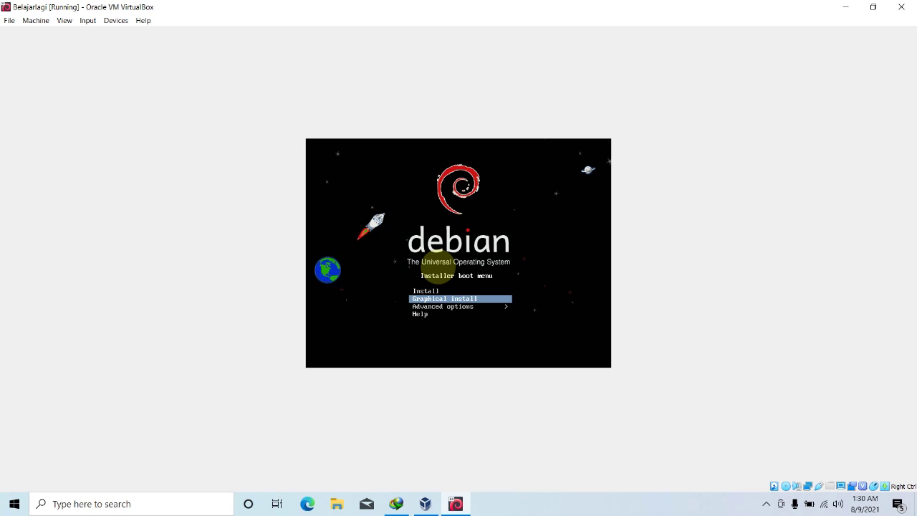
key("Up")
key("Down")
key("Up")
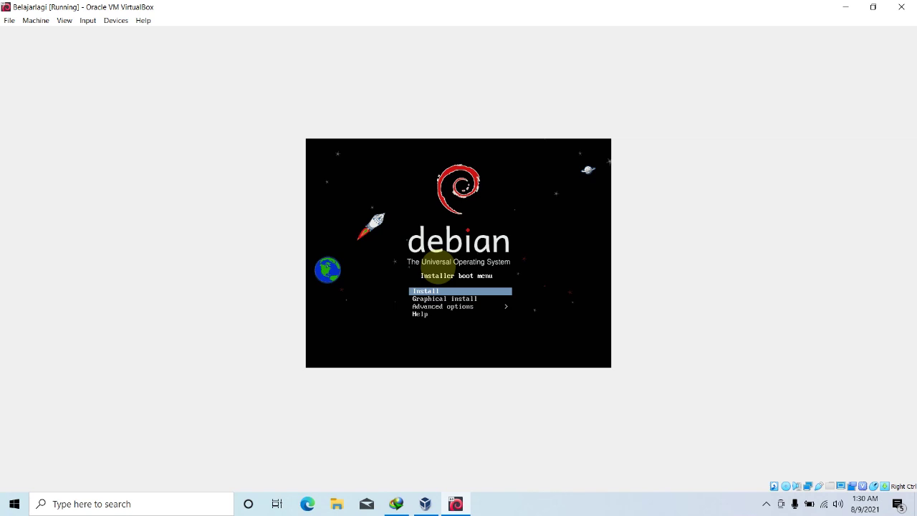
key("Return")
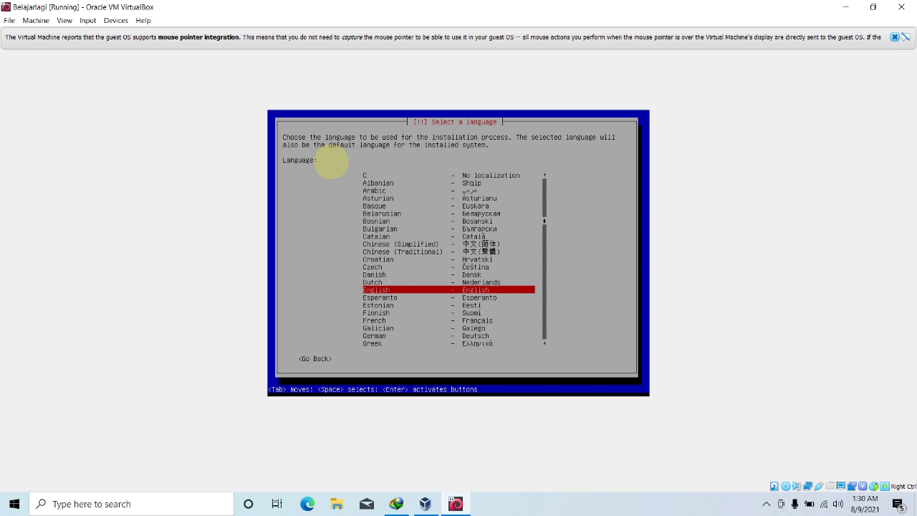
Step: Choose English as the installation language and "other" for the country, territory or area
key("Return")
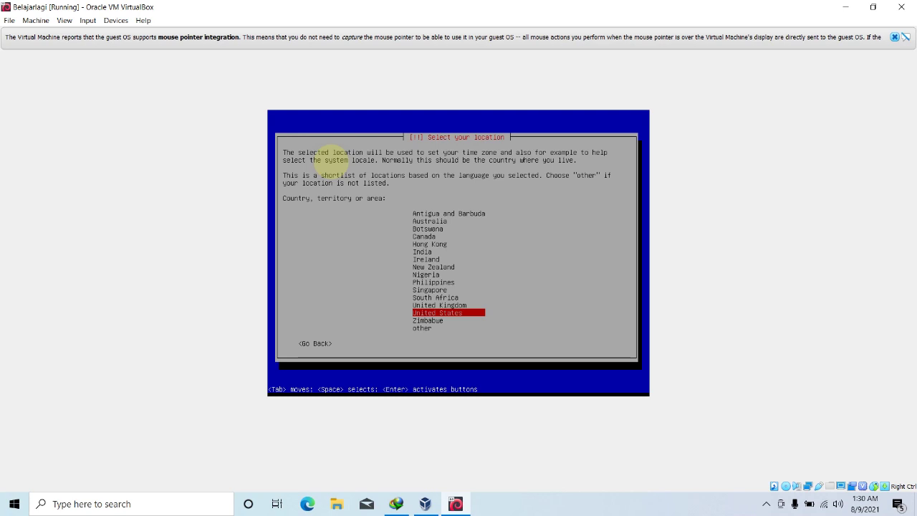
key("Down")
key("Down")
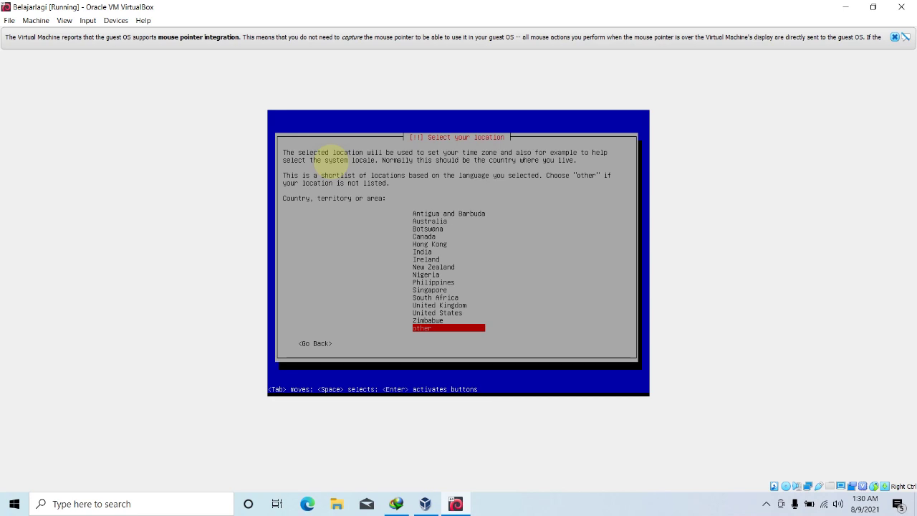
key("Return")
Step: Select Asia as the continent or region of the system's location
key("Up")
key("Up")
key("Up")
key("Up")
key("Up")
key("Up")
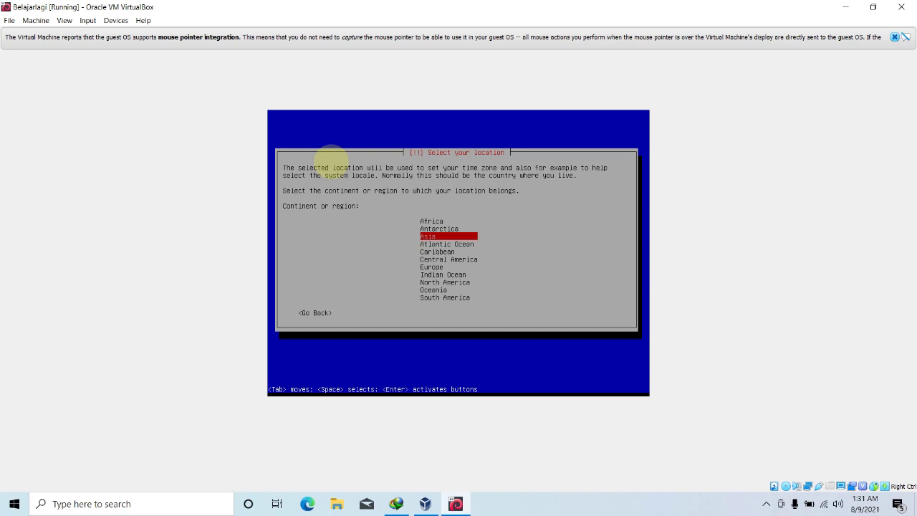
key("Return")
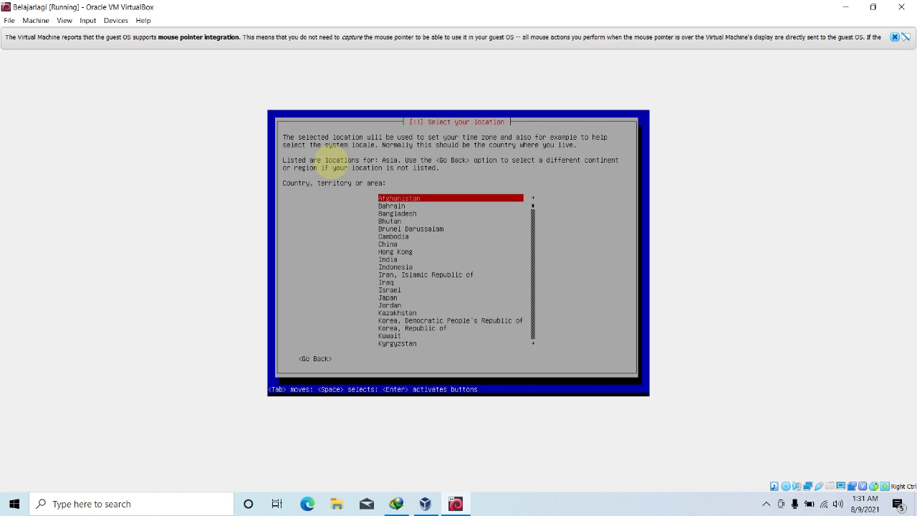
Step: Select Indonesia as the country for the system's location
key("Down")
key("Down")
key("Down")
key("Down")
key("Down")
key("Down")
key("Down")
key("Down")
key("Down")
key("Down")
key("Down")
key("Down")
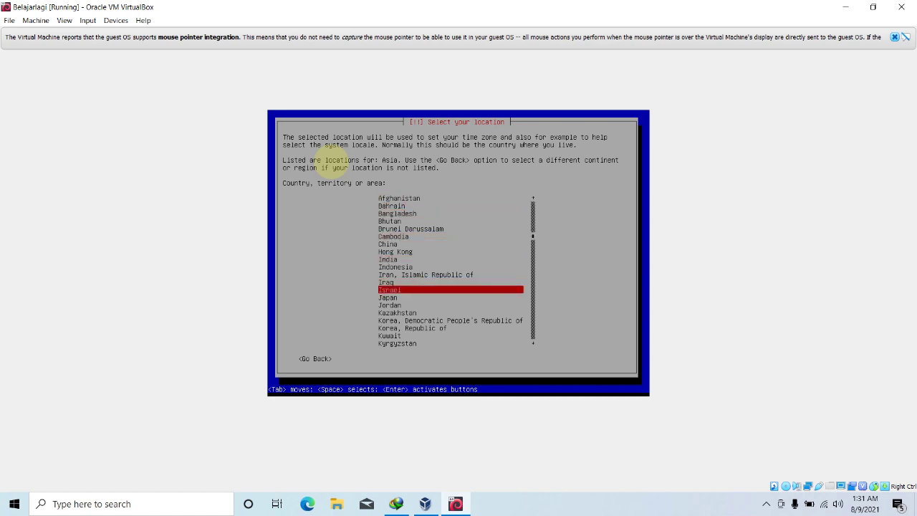
key("Up")
key("Up")
key("Up")
key("Return")
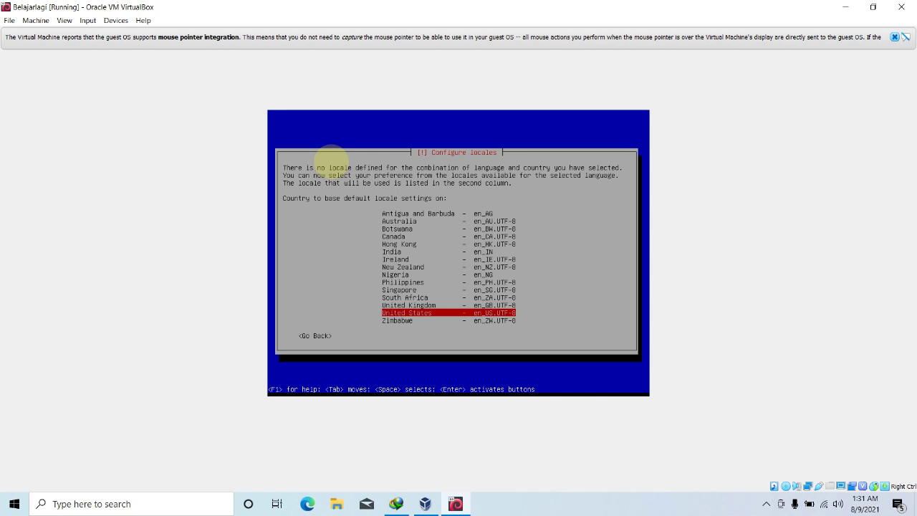
Step: Base the default locale settings on United States, en_US.UTF-8
key("Down")
key("Up")
key("Up")
key("Up")
key("Up")
key("Up")
key("Up")
key("Up")
key("Up")
key("Up")
key("Up")
key("Up")
key("Up")
key("Up")
key("Up")
key("Down")
key("Down")
key("Down")
key("Down")
key("Down")
key("Down")
key("Down")
key("Down")
key("Down")
key("Down")
key("Down")
key("Down")
key("Down")
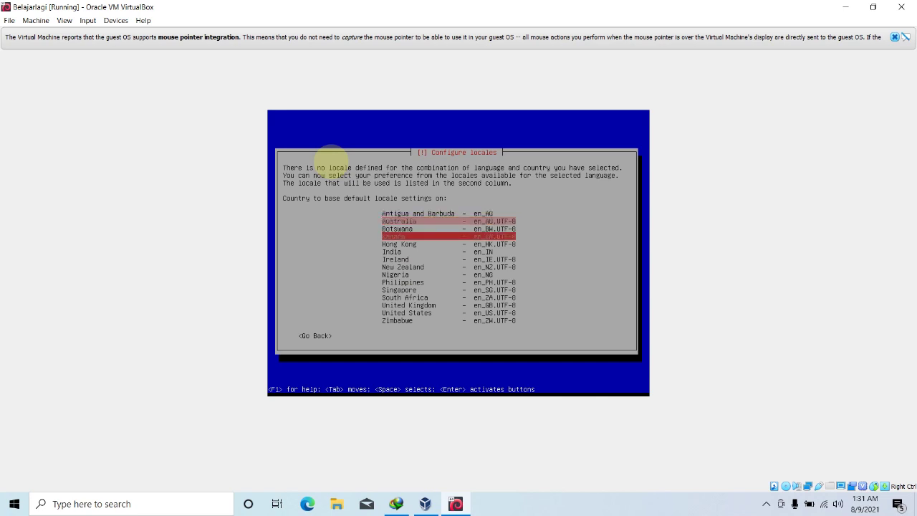
key("Up")
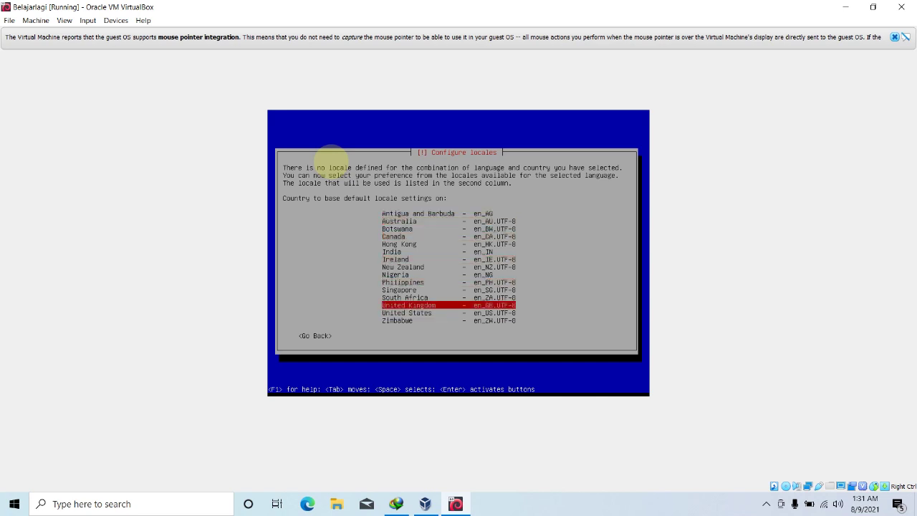
key("Down")
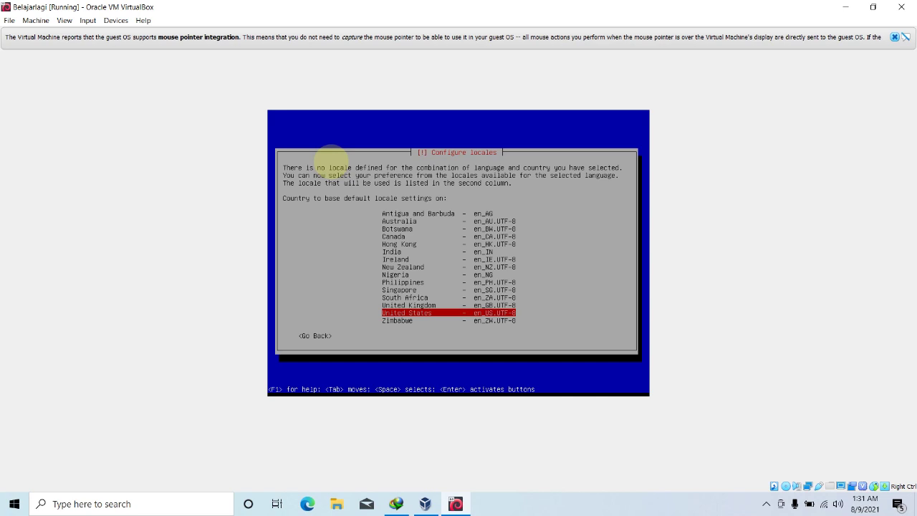
key("Return")
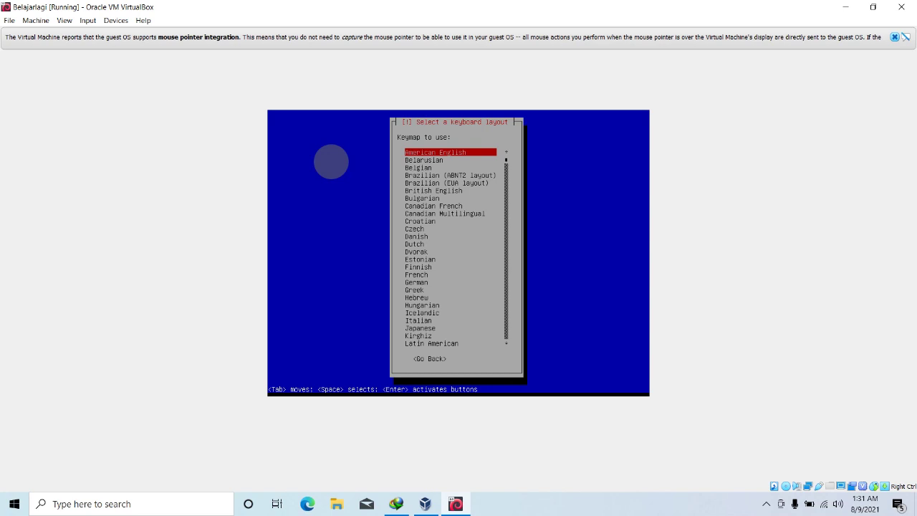
Step: Choose American English as the keymap for the installation
key("Return")
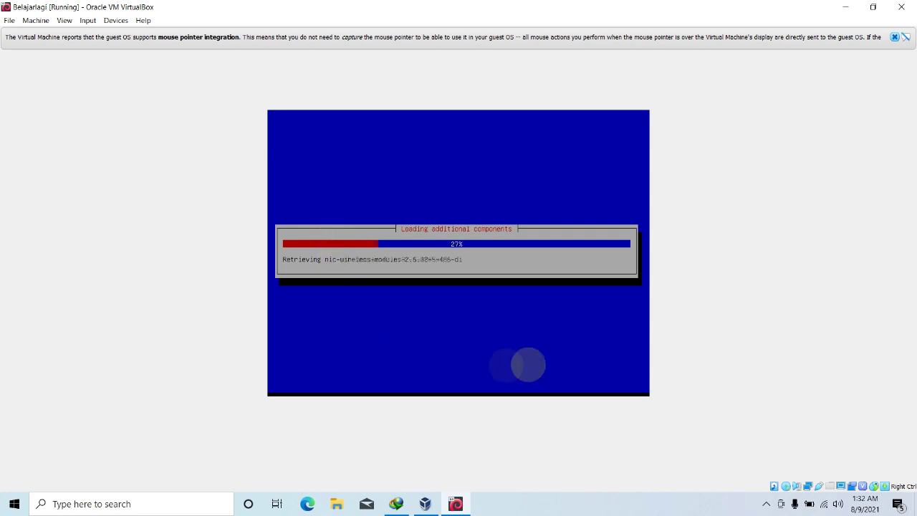
left_click(766, 505)
left_click(768, 509)
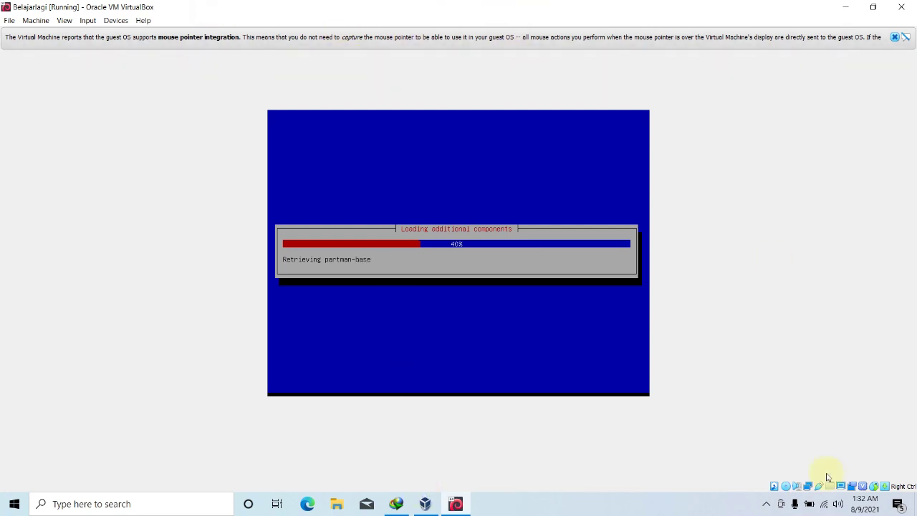
left_click(768, 504)
left_click(770, 504)
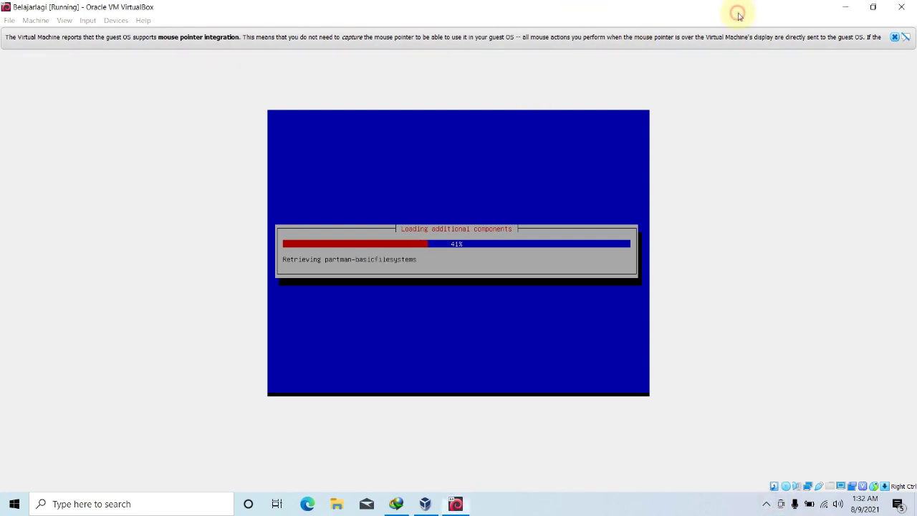
double_click(738, 12)
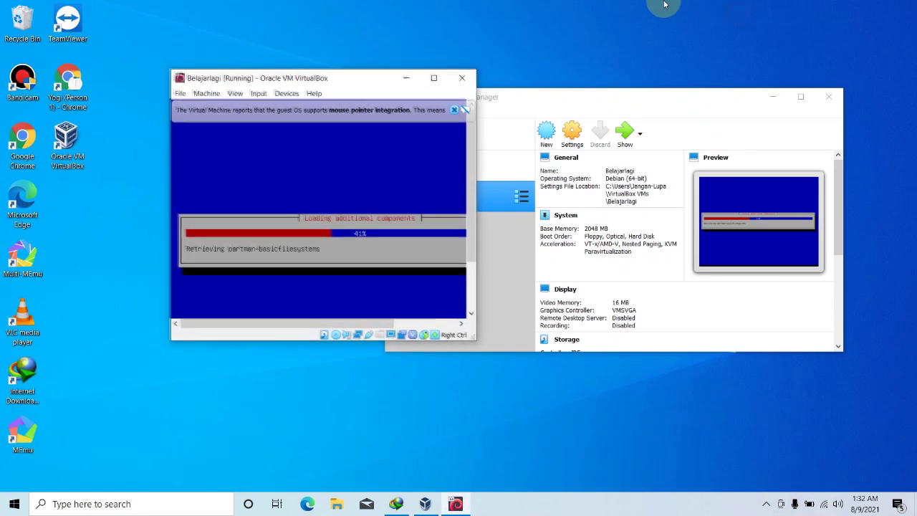
left_click(434, 77)
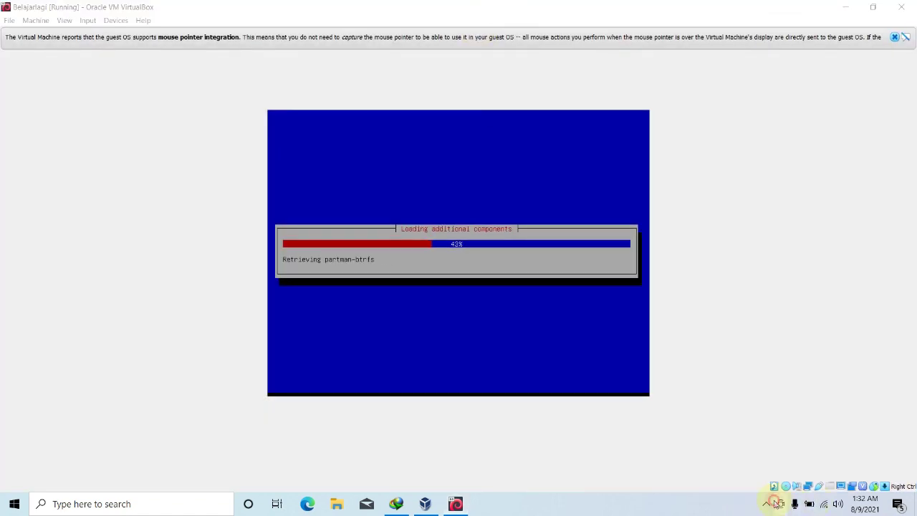
left_click(778, 504)
left_click(767, 505)
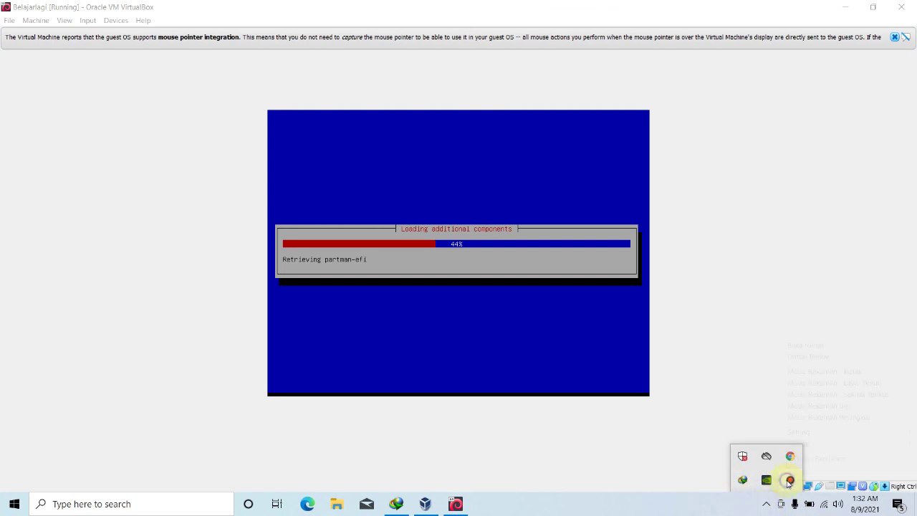
right_click(789, 483)
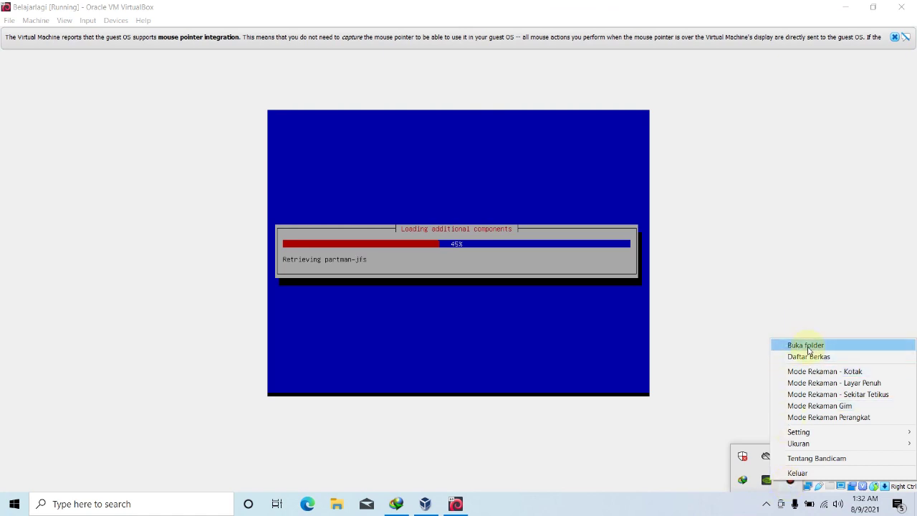
left_click(751, 321)
left_click(767, 505)
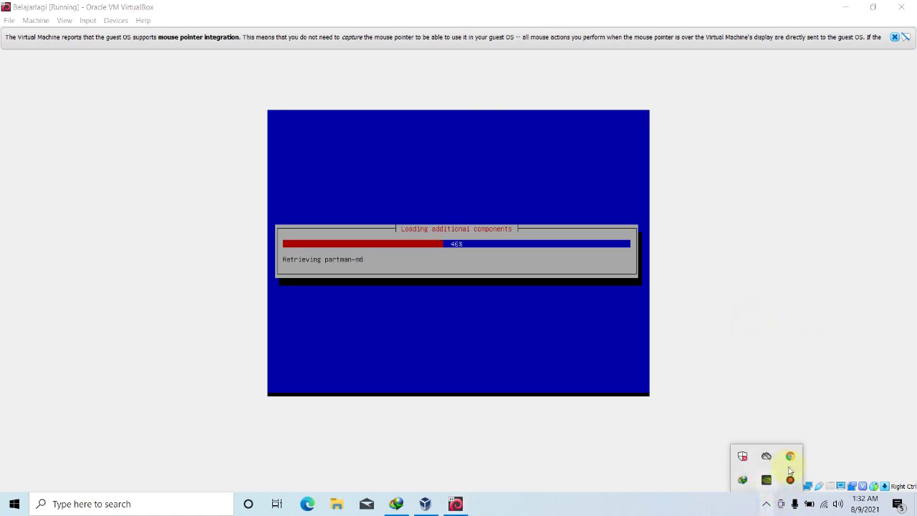
left_click(791, 480)
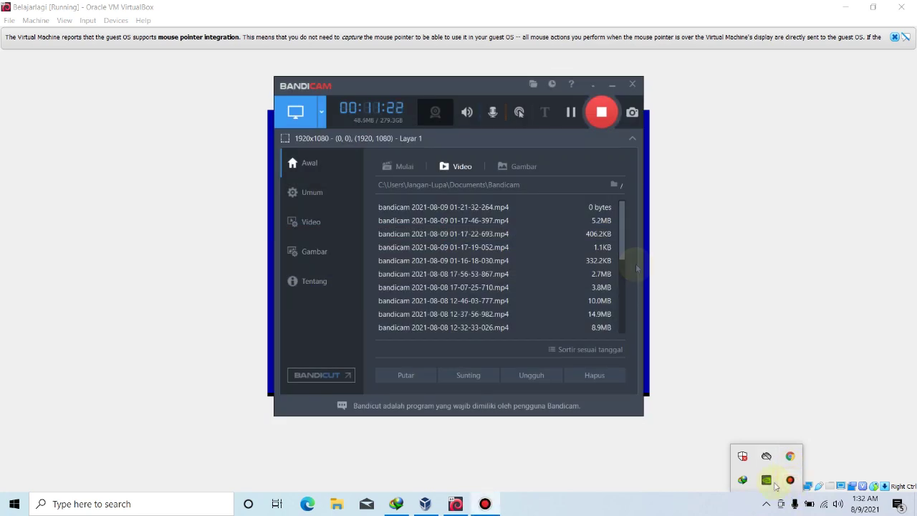
left_click(571, 112)
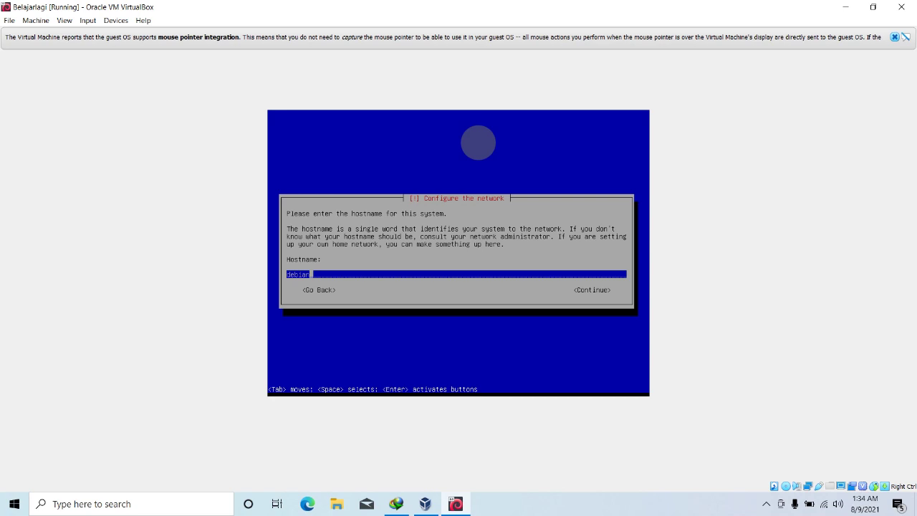
Step: Accept debian as the system's hostname and leave the domain name empty
key("Tab")
key("Return")
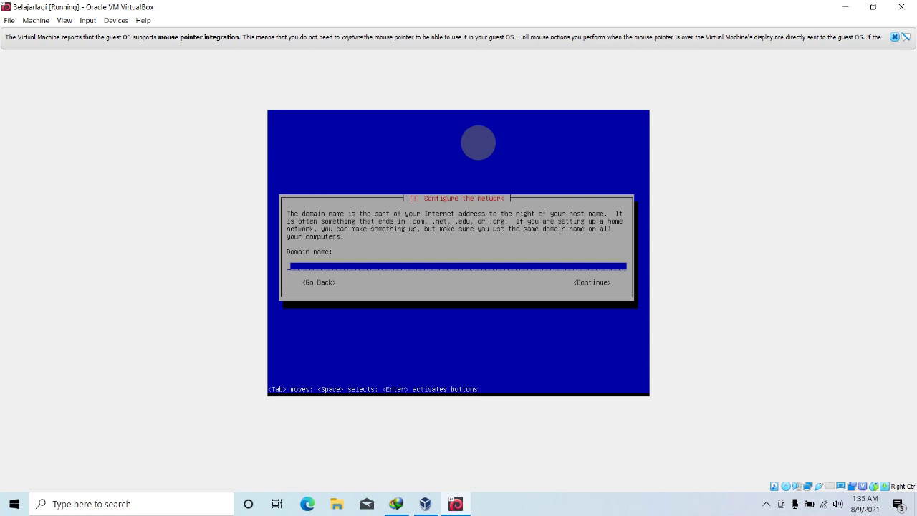
key("Tab")
key("Return")
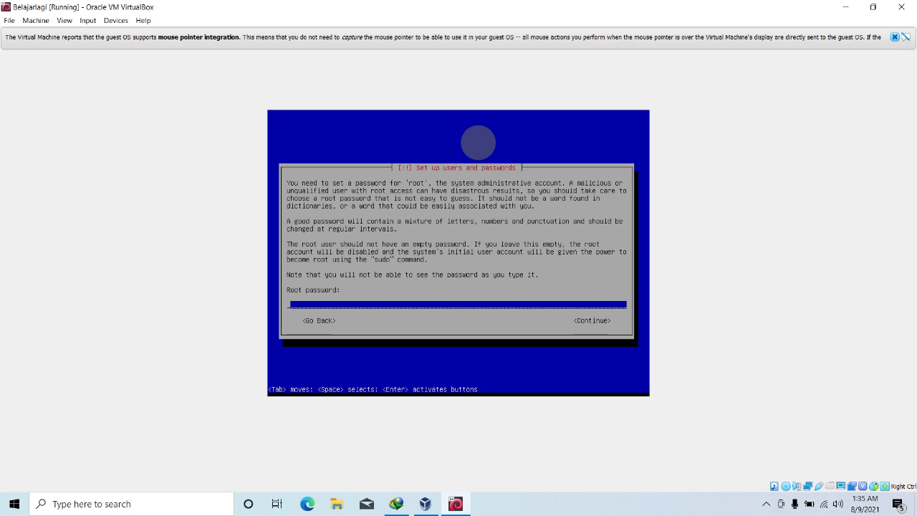
Step: Set the root account's password and re-enter it for verification
type("****")
key("Tab")
key("Return")
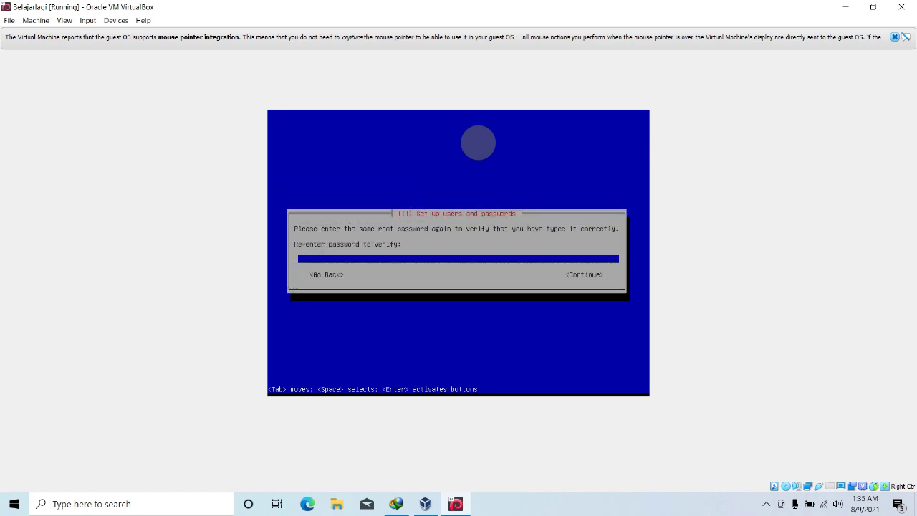
type("****")
key("Tab")
key("Return")
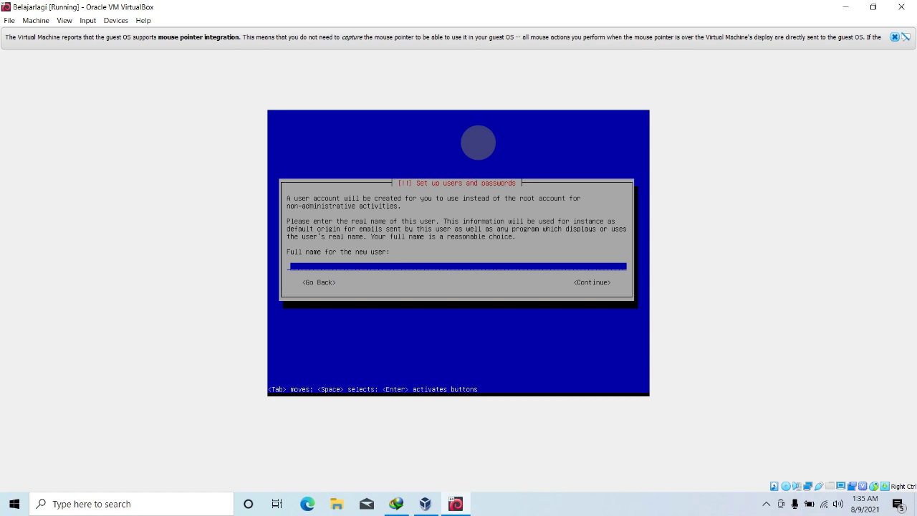
Step: Enter debian as the new user's full name and accept debian as the account's username
type("debian")
key("Tab")
key("Return")
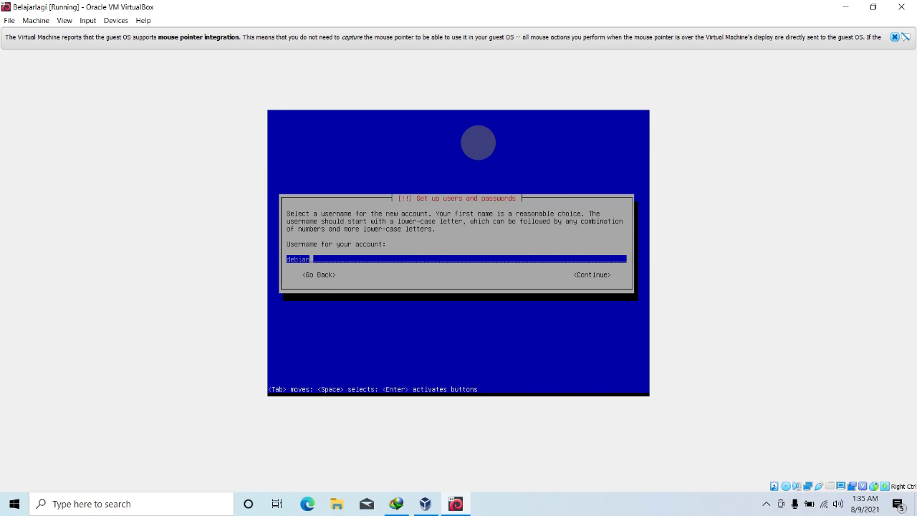
key("Return")
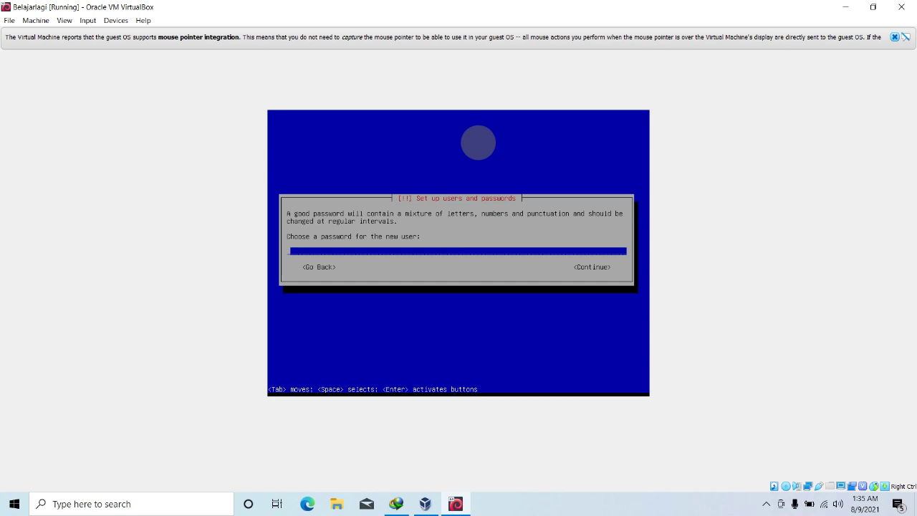
Step: Set the new user's account password and re-enter it for verification
type("****")
key("Return")
type("***")
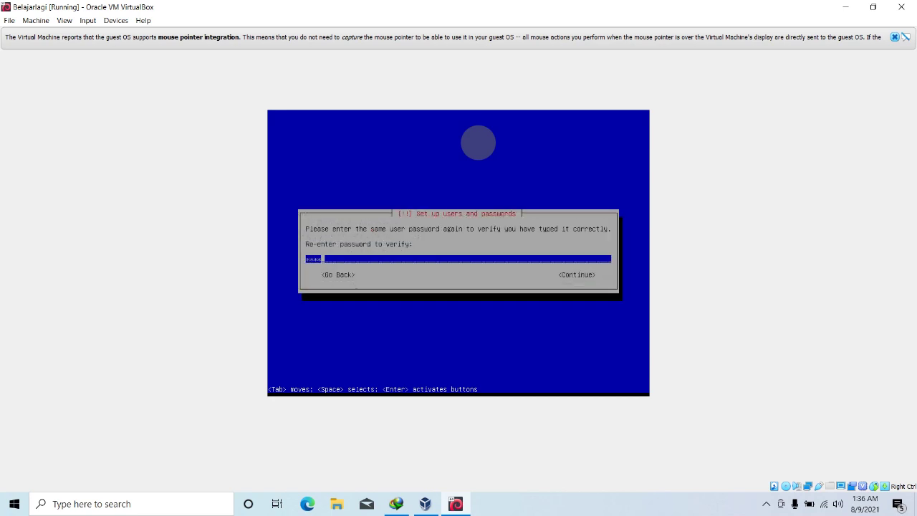
key("Return")
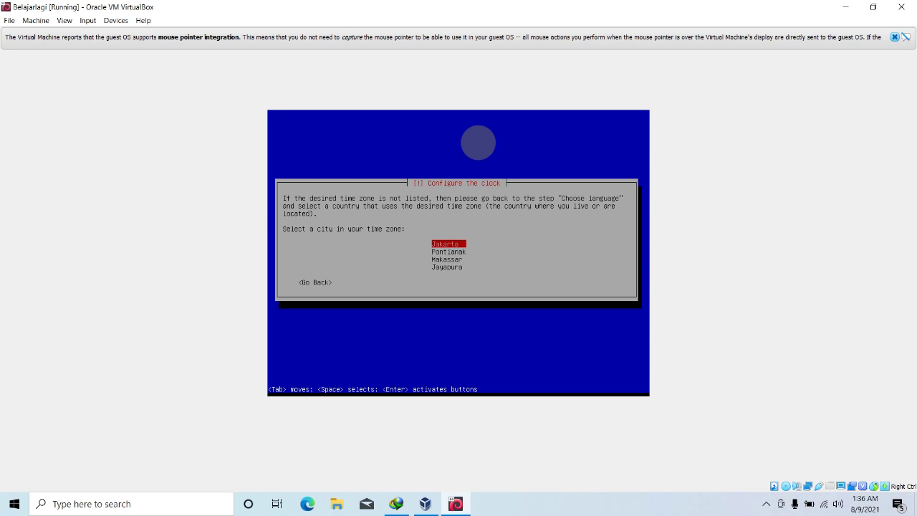
Step: Select Jakarta as the city for the system's time zone
key("Return")
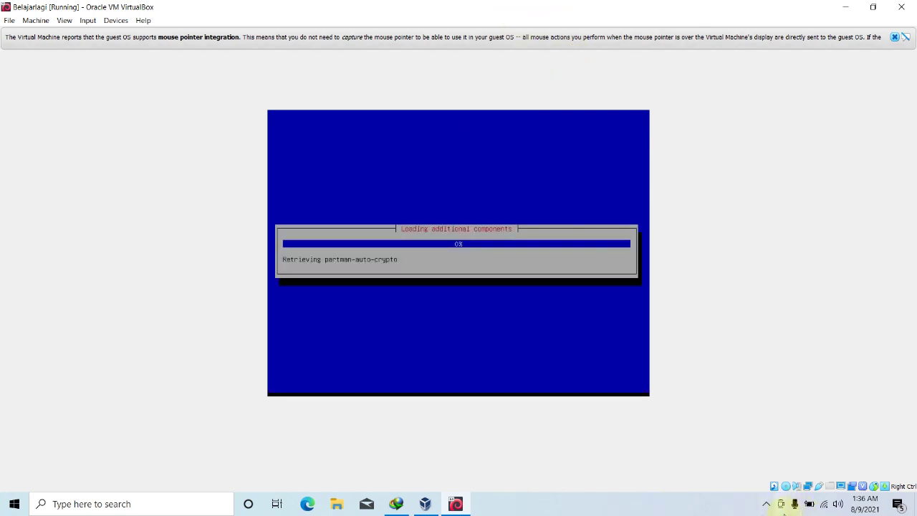
left_click(766, 505)
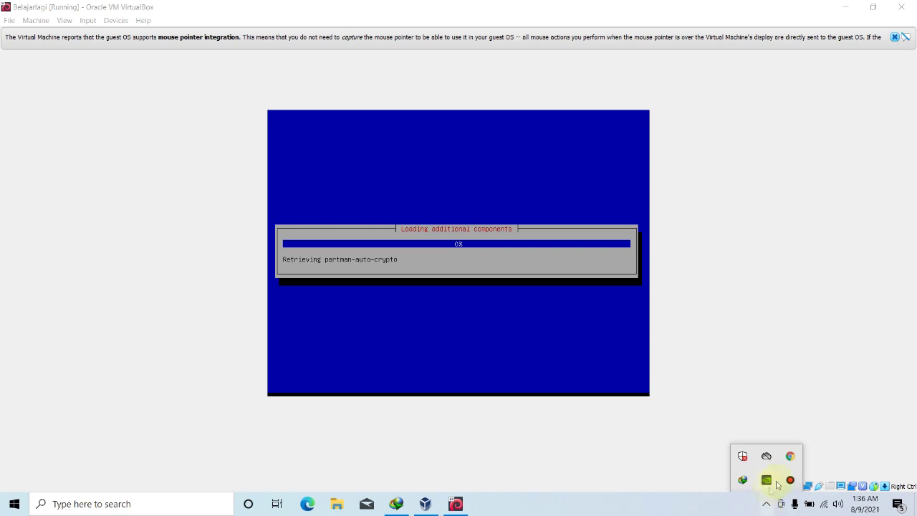
left_click(792, 481)
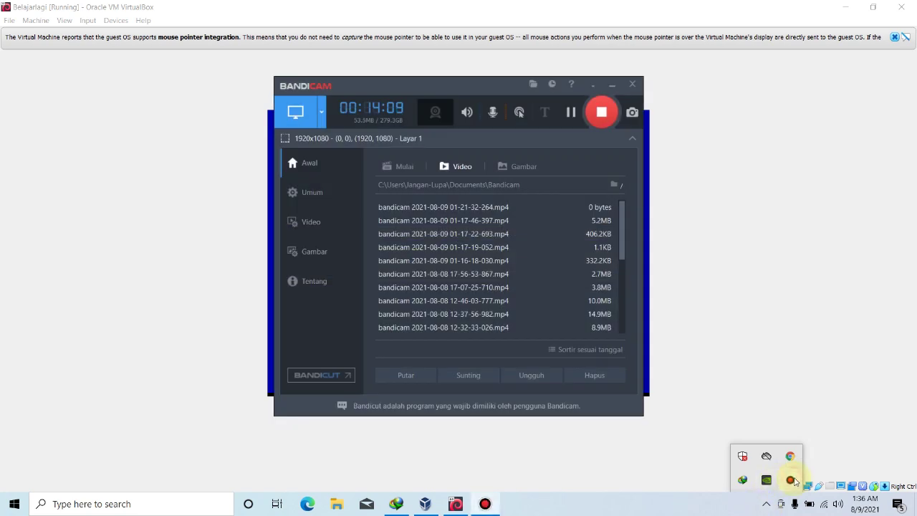
left_click(571, 108)
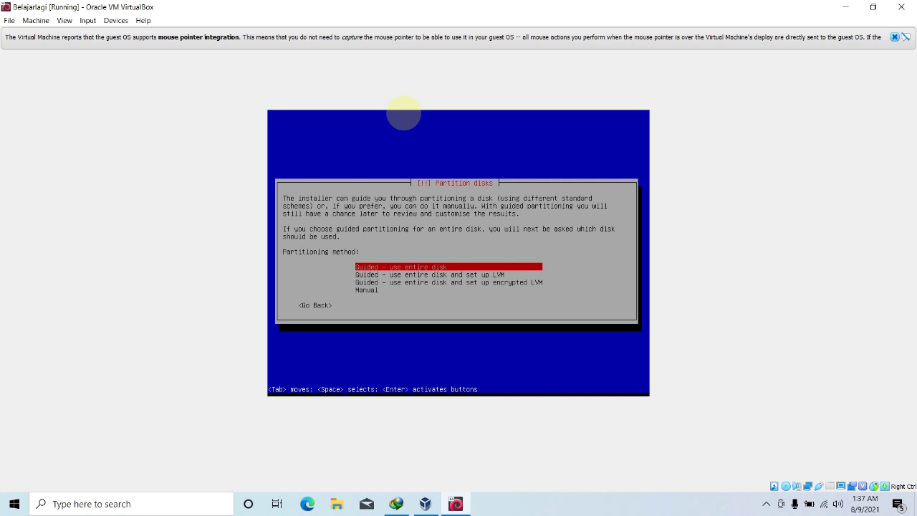
Step: Choose the "Guided - use entire disk" partitioning method and select the SCSI1 (0,0,0) (sda) VBOX hard disk
key("Down")
key("Down")
key("Down")
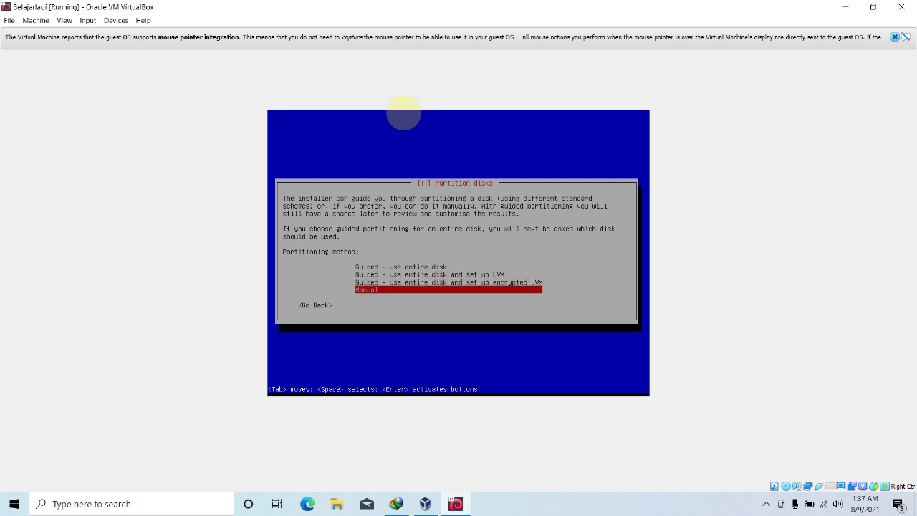
key("Up")
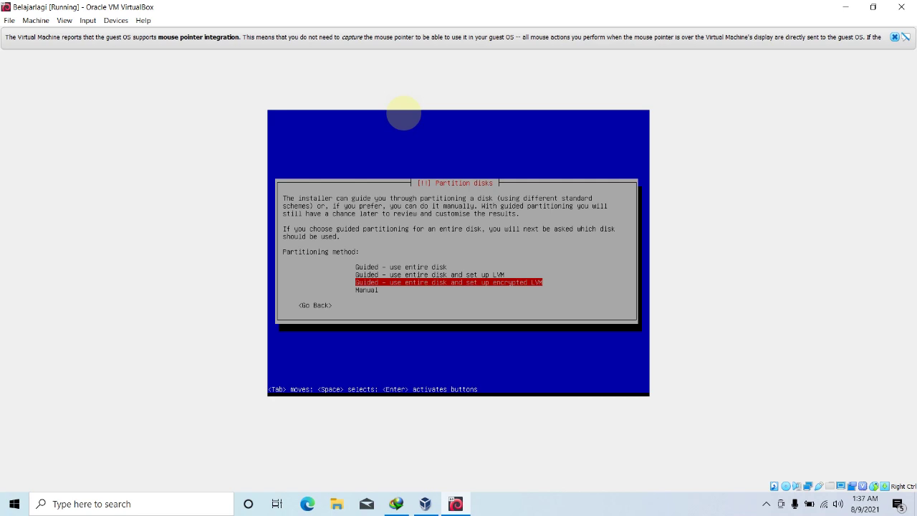
key("Up")
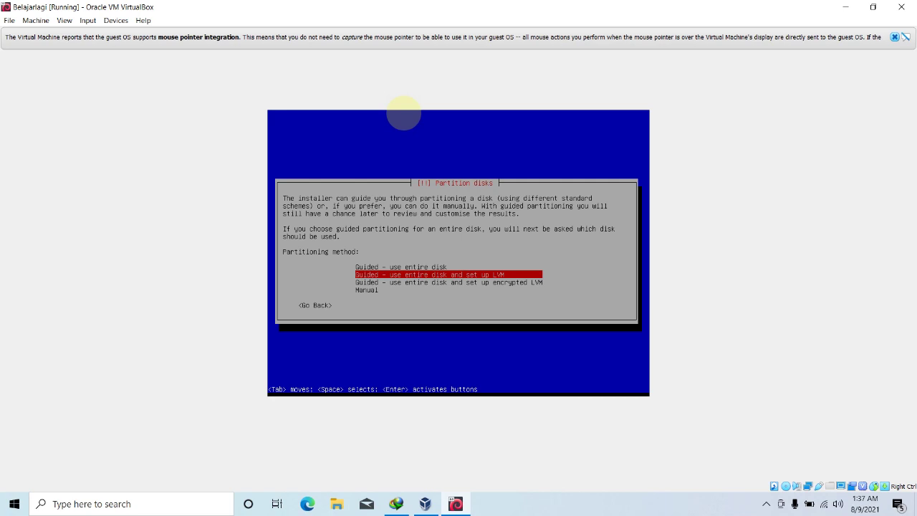
key("Up")
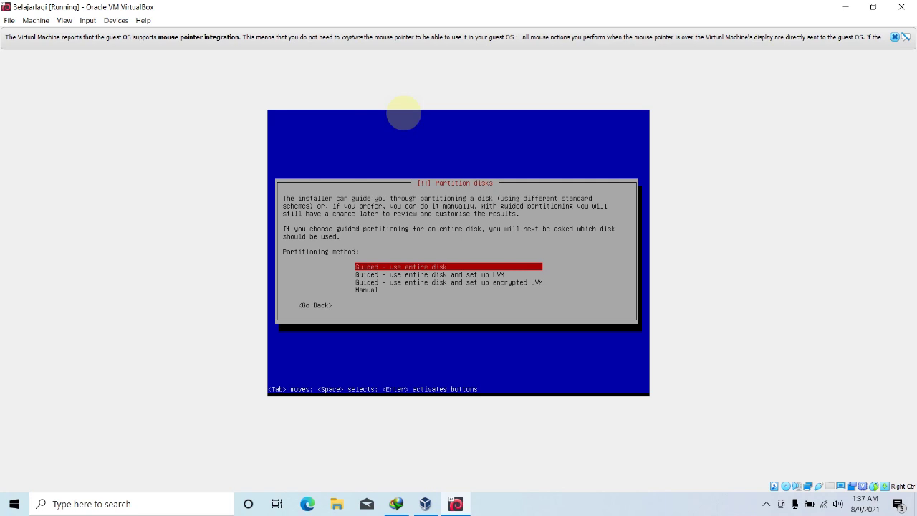
key("Return")
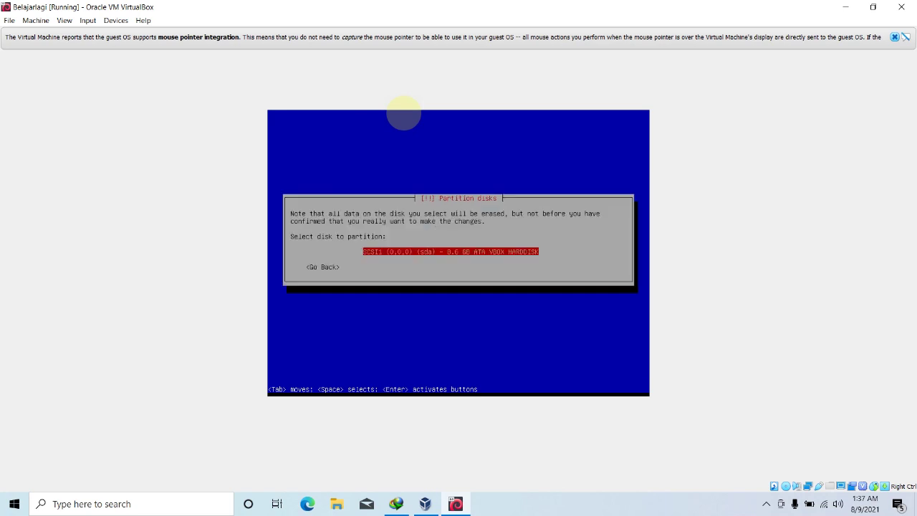
key("Return")
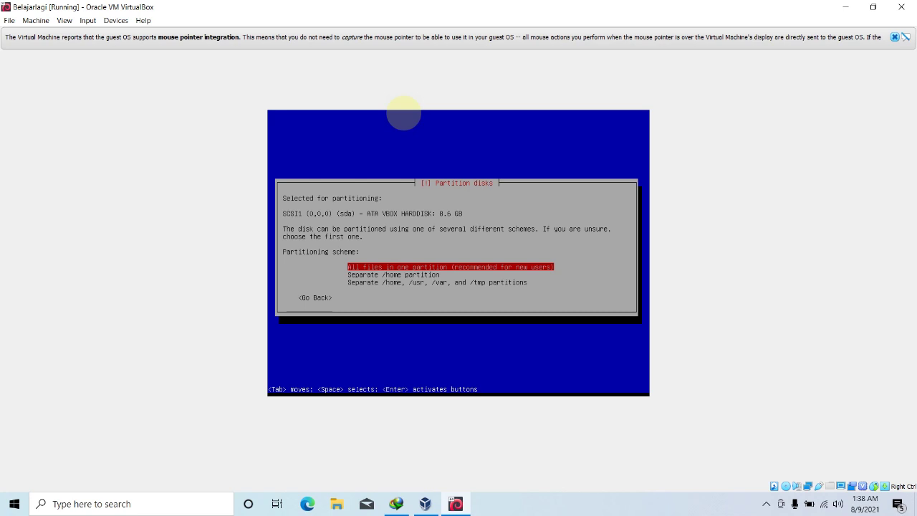
Step: Choose the "All files in one partition (recommended for new users)" partitioning scheme
key("Down")
key("Down")
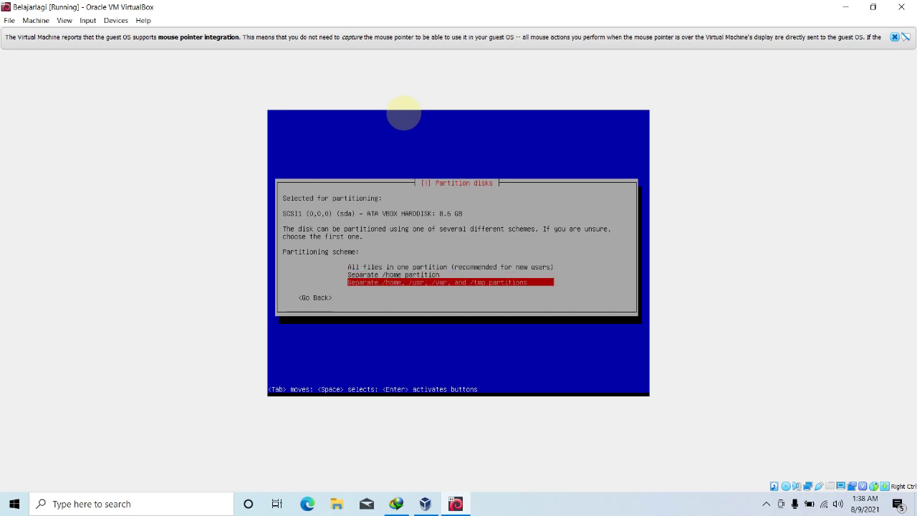
key("Up")
key("Up")
key("Down")
key("Down")
key("Up")
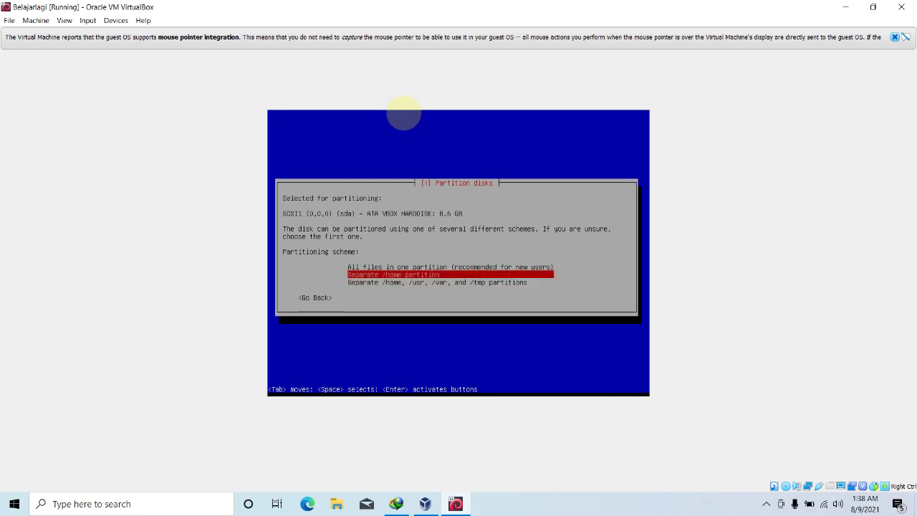
key("Up")
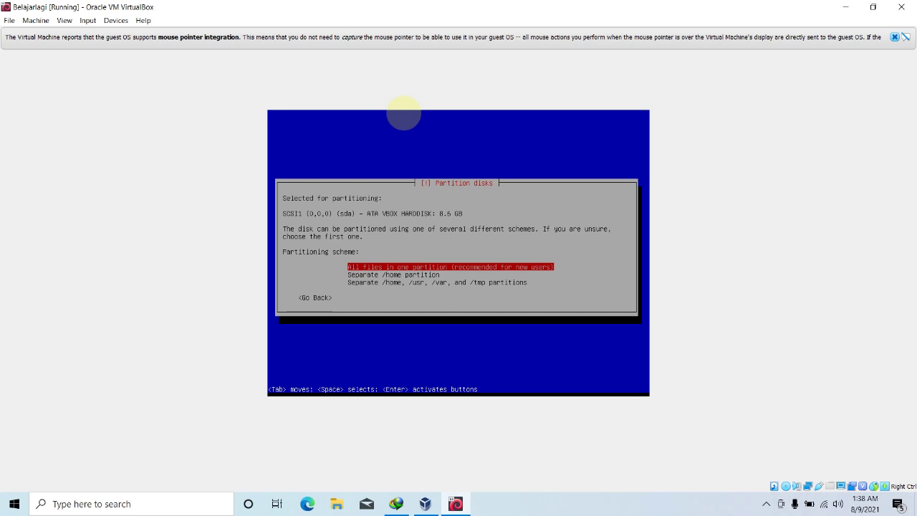
key("Return")
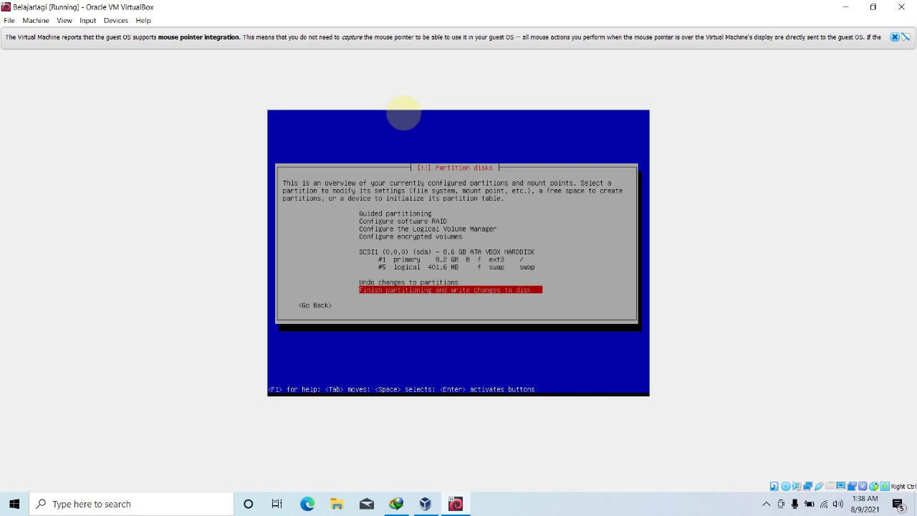
Step: Review the partitioning overview, including the guided, RAID, LVM and encryption options and the primary ext3 and logical swap partitions
key("Up")
key("Up")
key("Up")
key("Up")
key("Up")
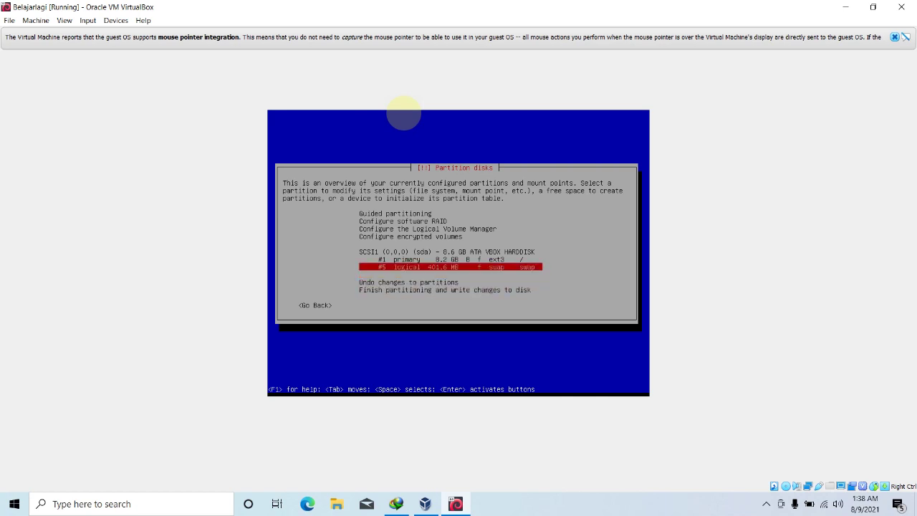
key("Up")
key("Up")
key("Up")
key("Down")
key("Down")
key("Down")
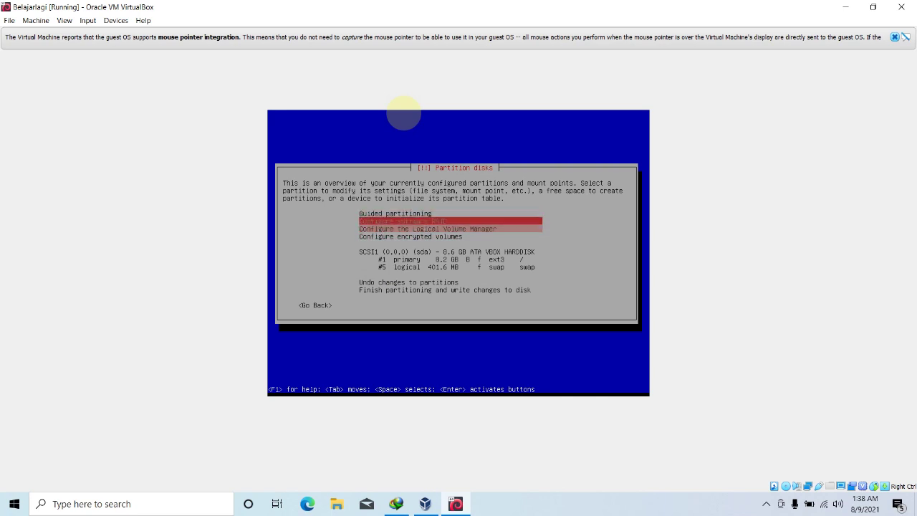
key("Down")
key("Down")
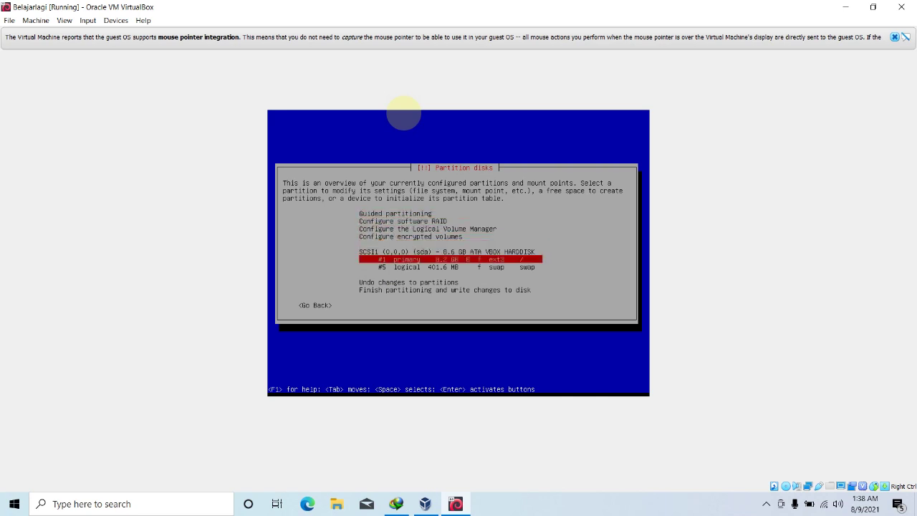
key("Down")
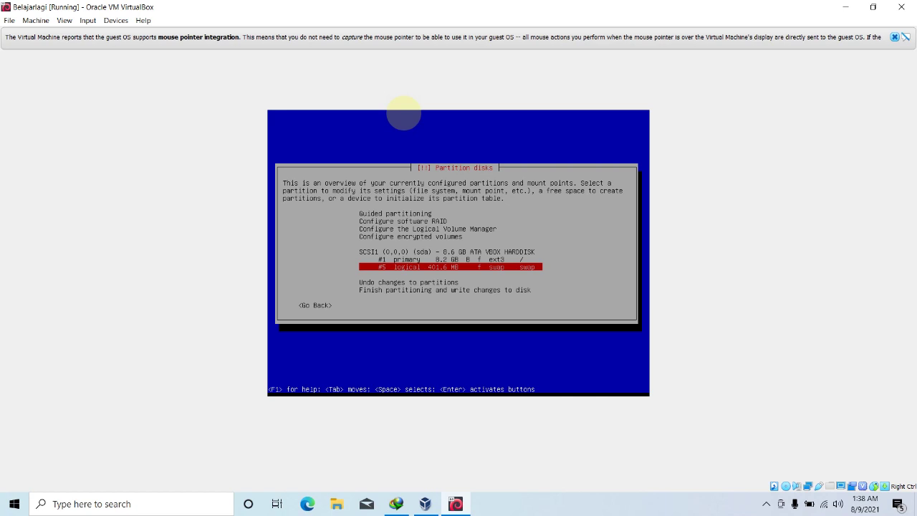
key("Up")
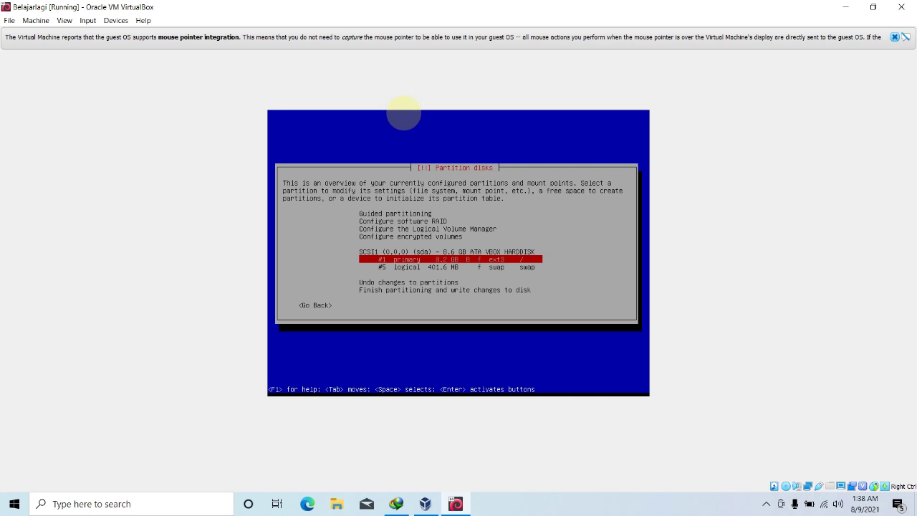
key("Down")
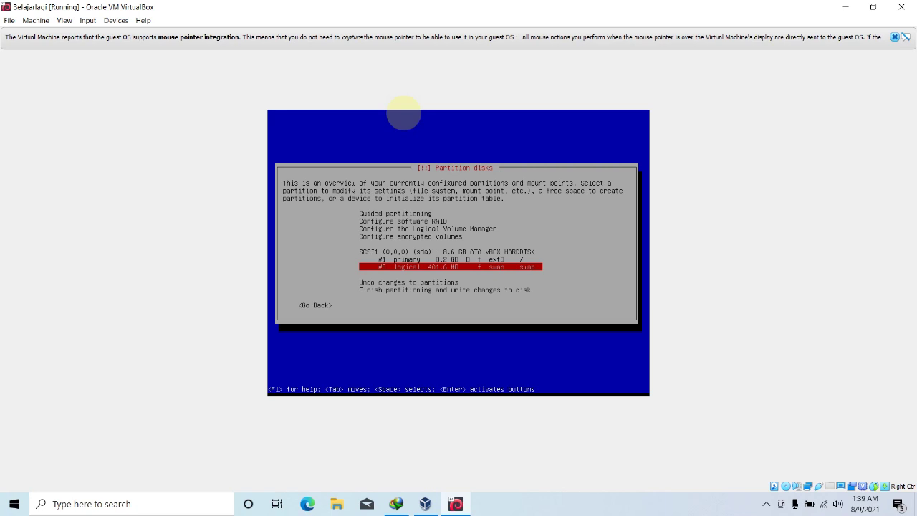
key("Up")
key("Up")
key("Up")
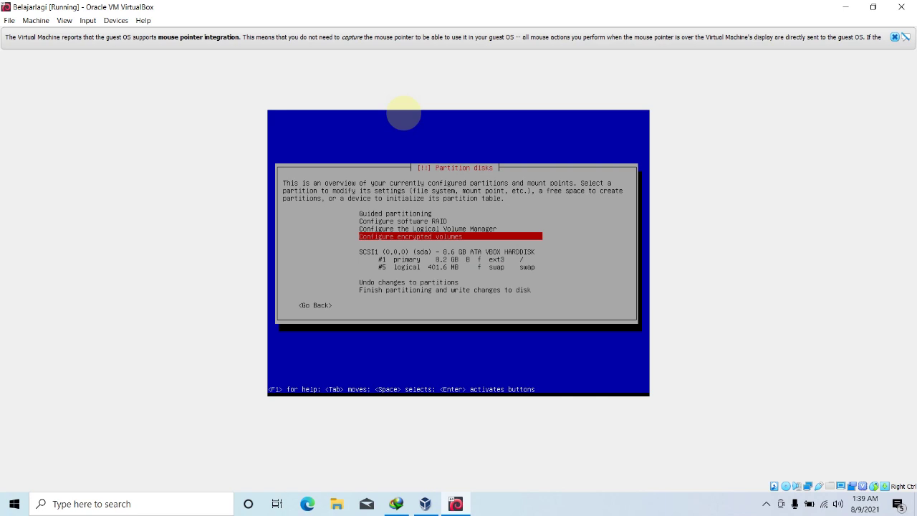
Step: Finish partitioning and confirm writing the changes to disk, formatting partition #1 as ext3 and partition #5 as swap
key("Down")
key("Down")
key("Down")
key("Down")
key("Down")
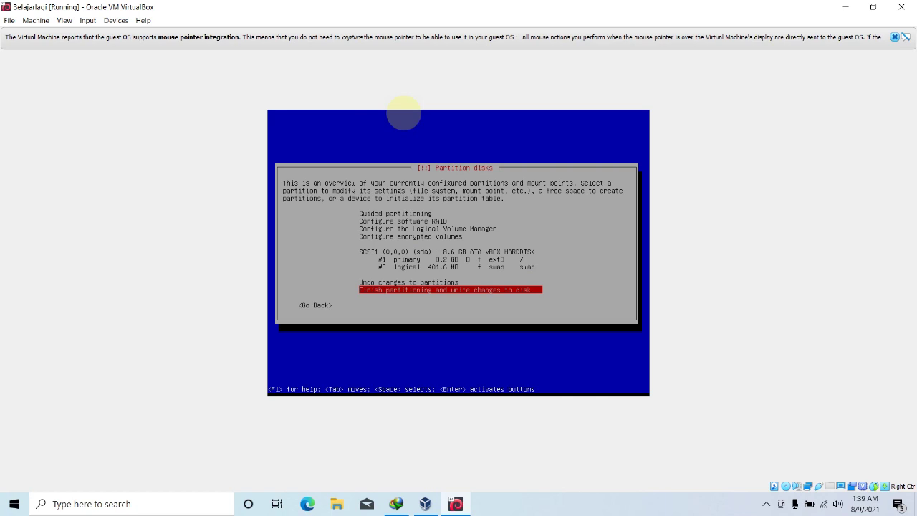
key("Return")
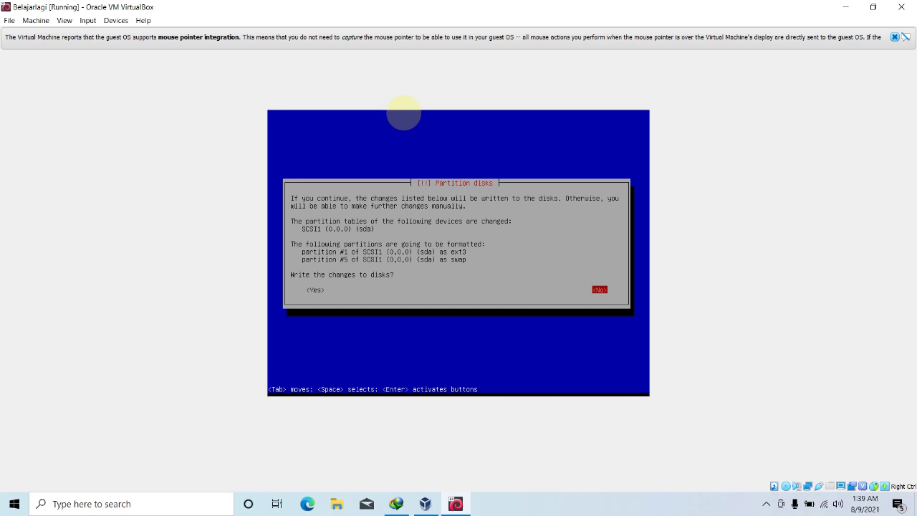
key("Return")
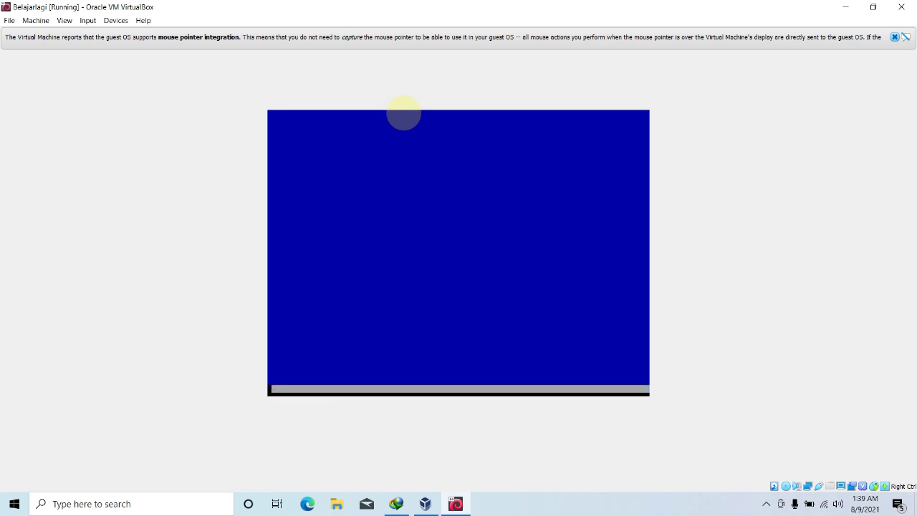
key("Return")
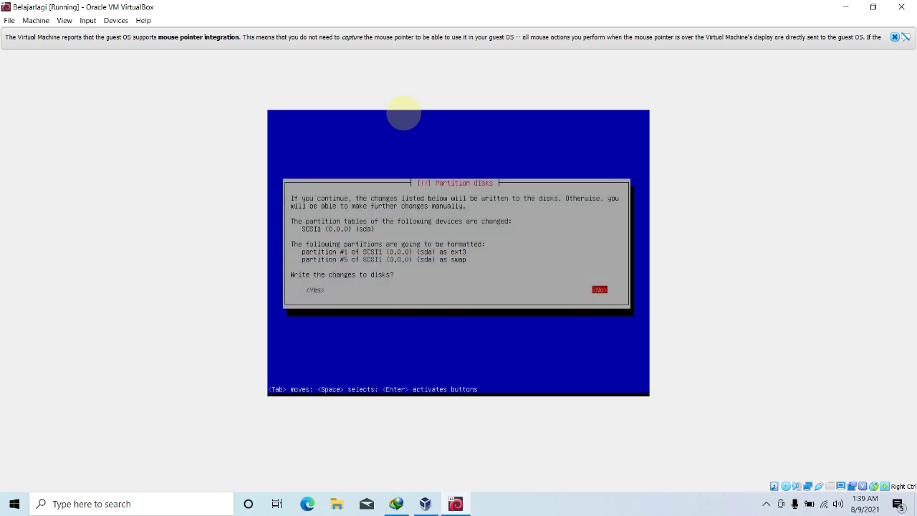
key("Left")
key("Tab")
key("Tab")
key("Tab")
key("Return")
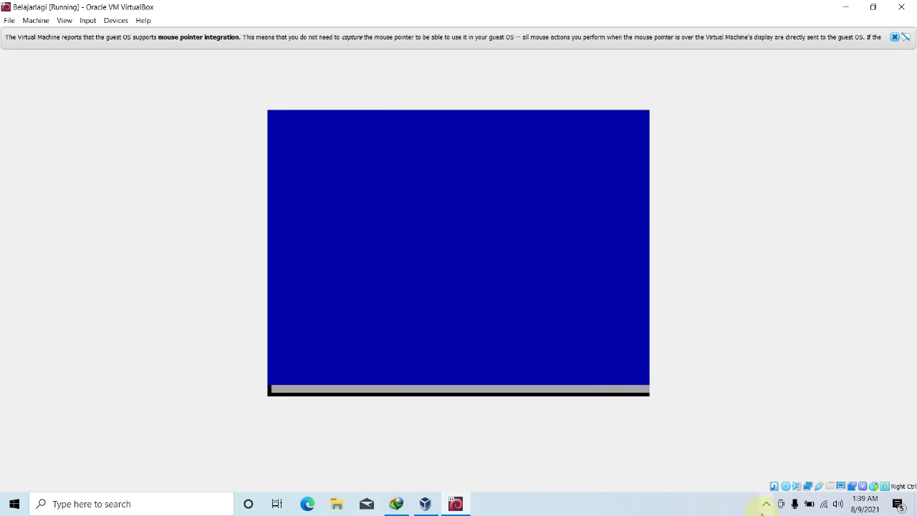
left_click(765, 503)
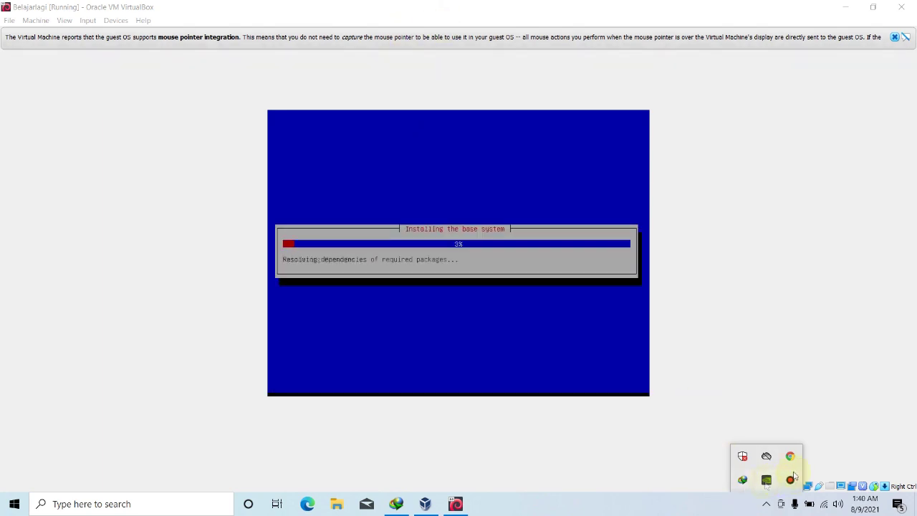
left_click(790, 480)
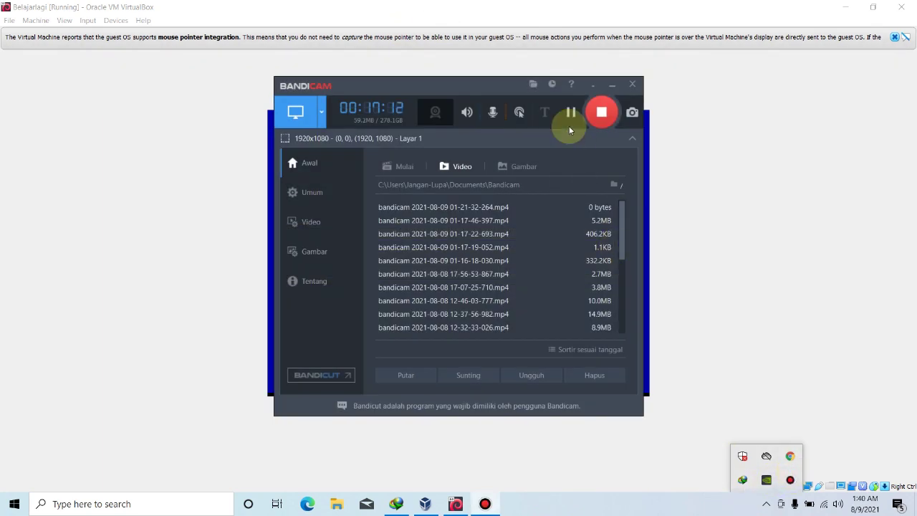
left_click(571, 113)
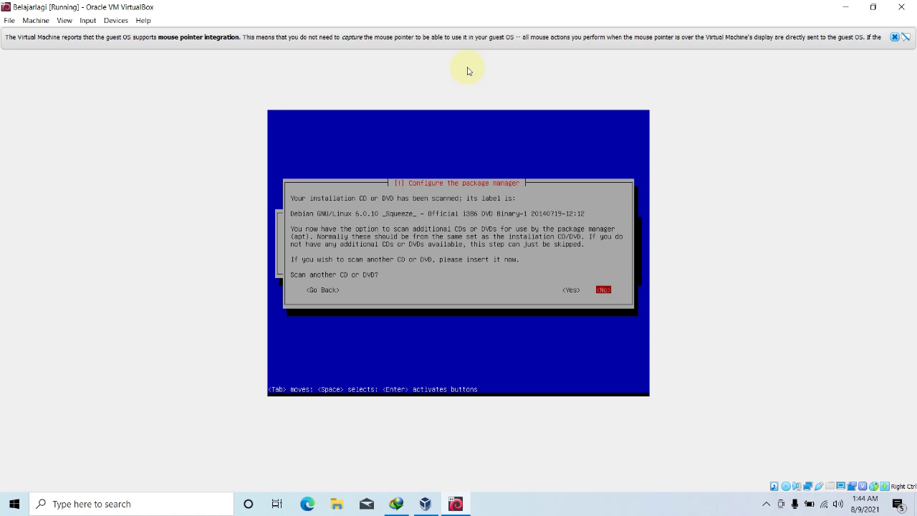
Step: Configure the package manager without scanning another CD or DVD or using a network mirror, and continue past the security repository notice
key("Return")
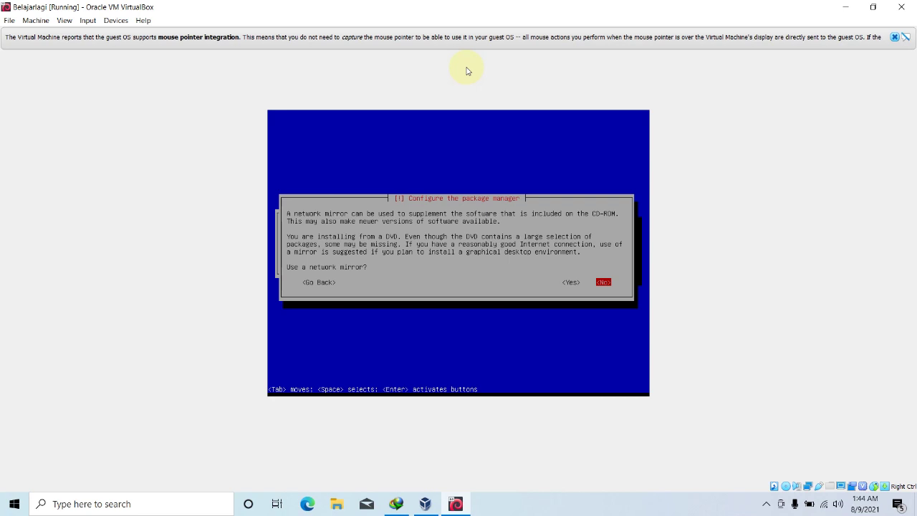
key("Return")
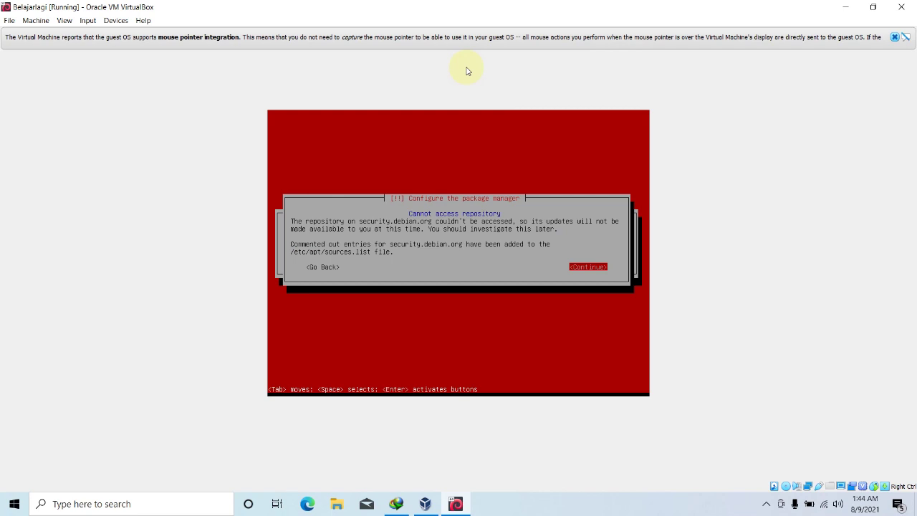
key("Return")
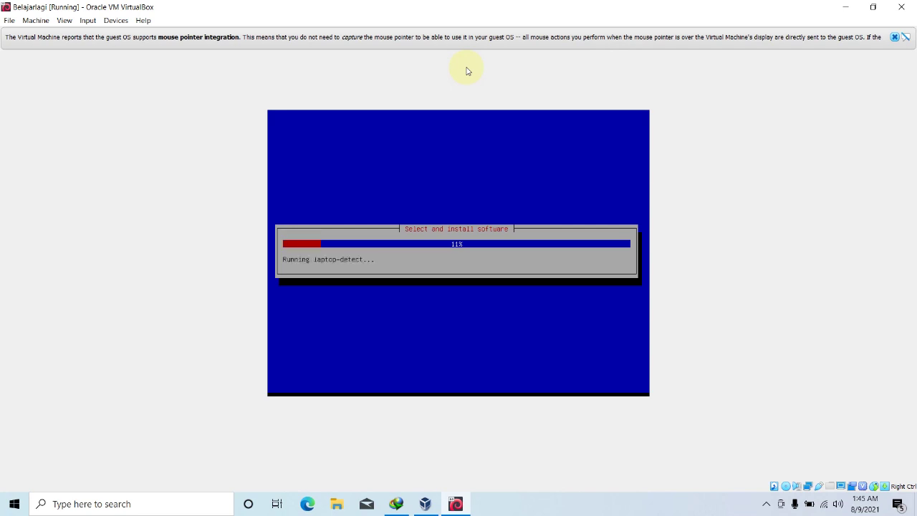
left_click(766, 504)
left_click(789, 480)
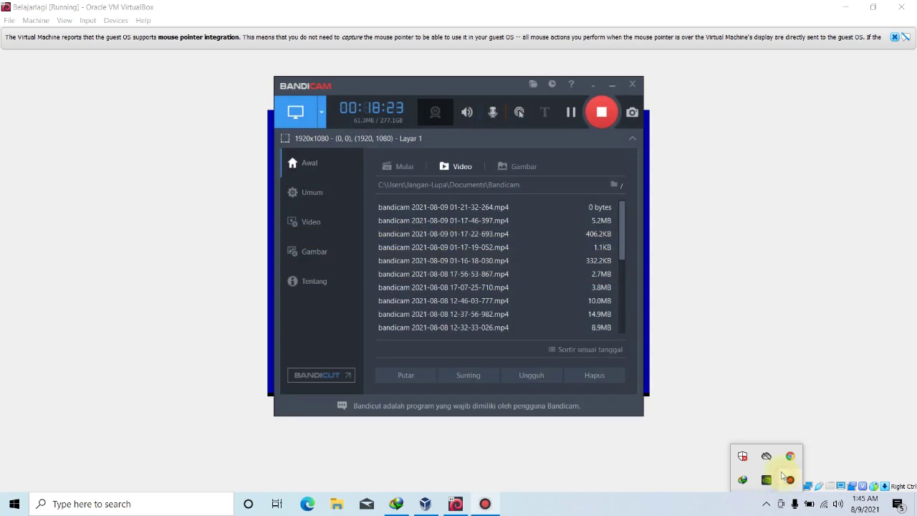
left_click(574, 121)
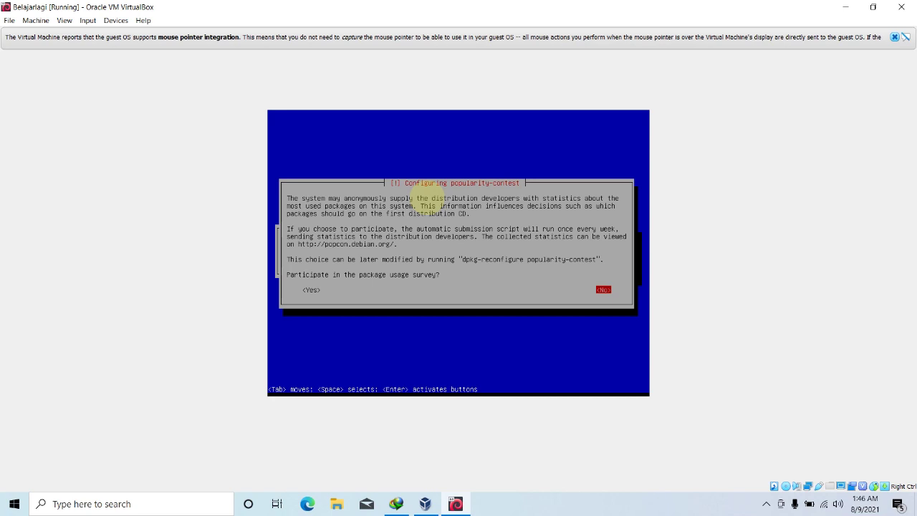
Step: Decline participation in the package usage survey
key("Return")
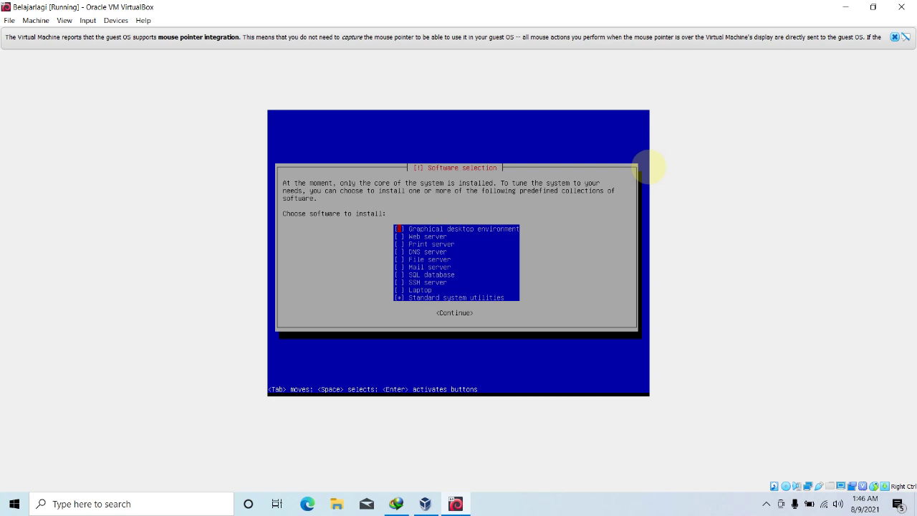
Step: Review the available software collections, from Graphical desktop environment down to Standard system utilities
key("Down")
key("Down")
key("Down")
key("Up")
key("Up")
key("Down")
key("Down")
key("Down")
key("Down")
key("Down")
key("Down")
key("Down")
key("Down")
key("Up")
key("Up")
key("Up")
key("Up")
key("Up")
key("Up")
key("Up")
key("Up")
key("Up")
key("Down")
key("Down")
key("Down")
key("Down")
key("Down")
key("Down")
key("Down")
key("Down")
key("Down")
key("Up")
key("Up")
key("Up")
key("Up")
key("Up")
key("Up")
key("Up")
key("Up")
key("Up")
key("Down")
key("Down")
key("Down")
key("Down")
key("Down")
key("Down")
key("Down")
key("Down")
key("Down")
key("Up")
key("Up")
key("Up")
key("Up")
key("Up")
key("Up")
key("Up")
key("Up")
key("Up")
Step: Accept the software selection with only Standard system utilities chosen and start installing it
key("Down")
key("Down")
key("Down")
key("Down")
key("Down")
key("Down")
key("Down")
key("Down")
key("Down")
key("Return")
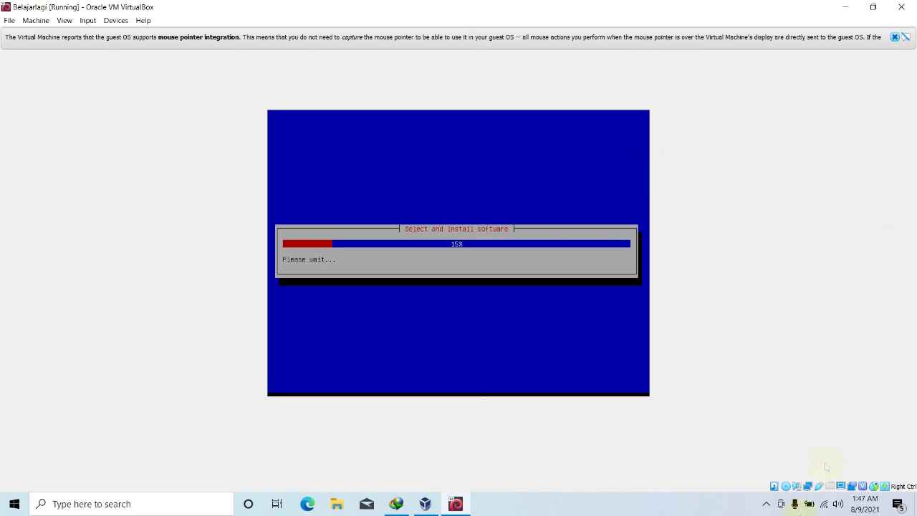
left_click(766, 504)
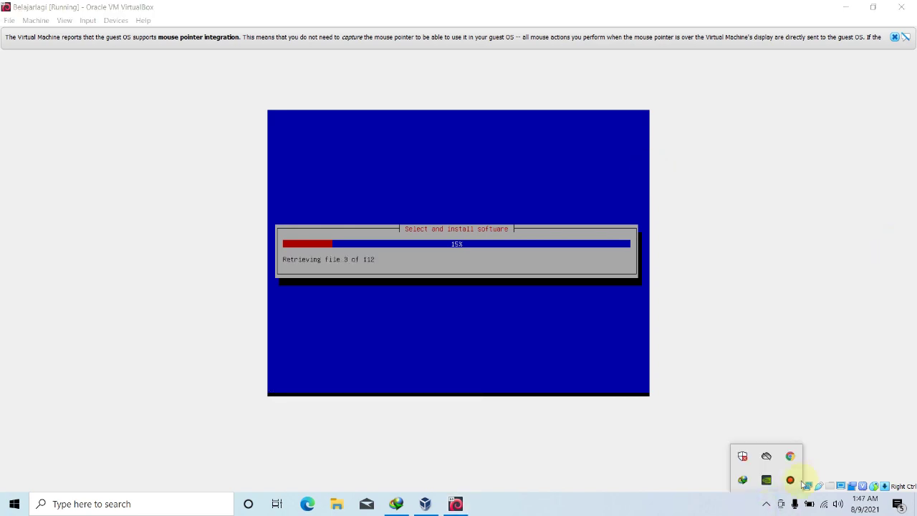
left_click(791, 481)
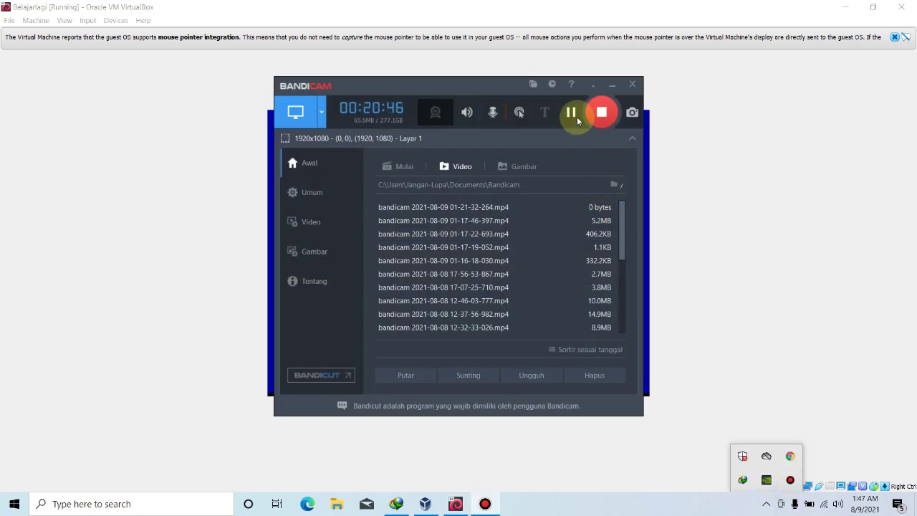
left_click(574, 116)
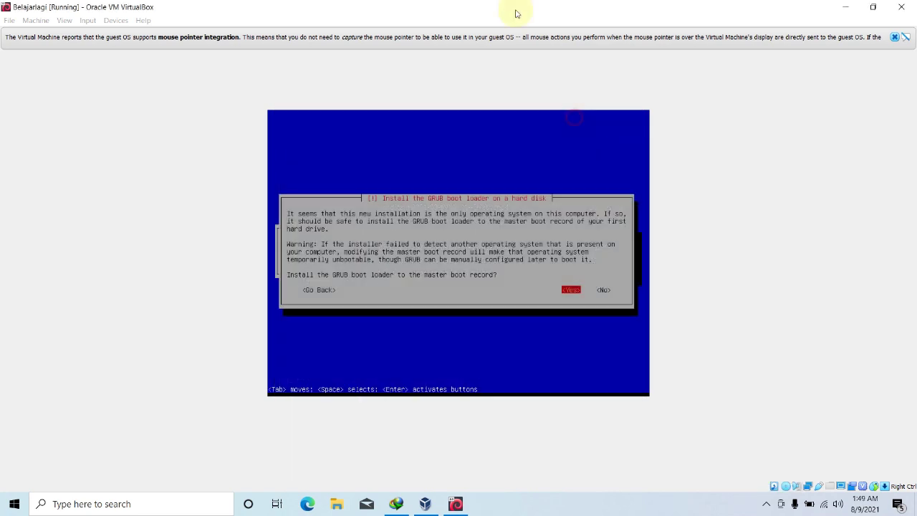
Step: Agree to install the GRUB boot loader to the master boot record
left_click(516, 13)
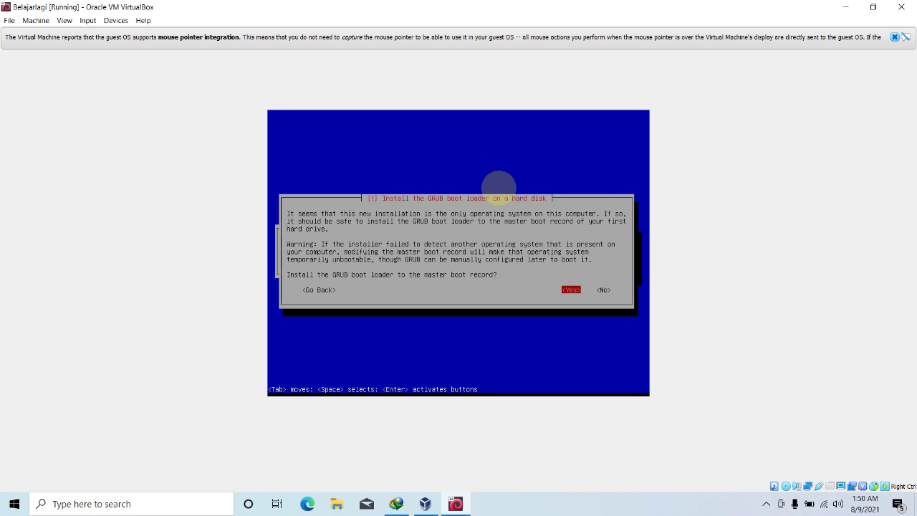
key("Return")
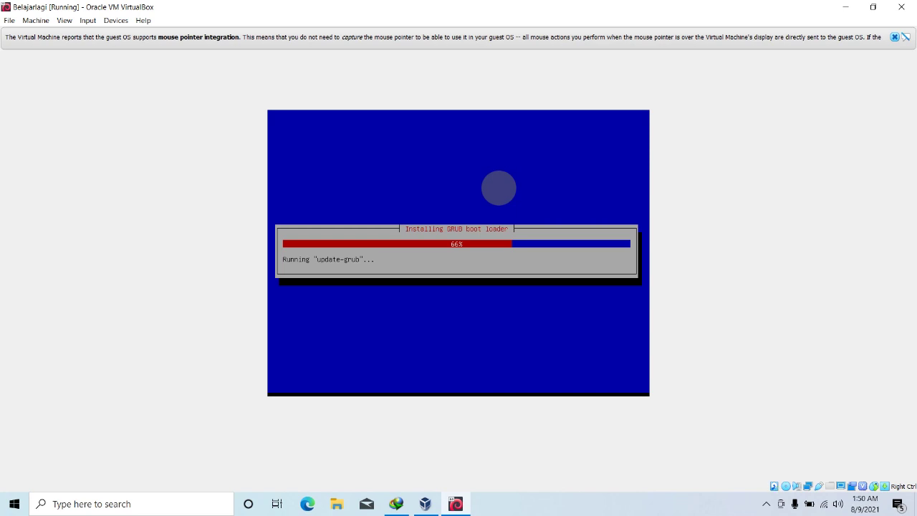
left_click(766, 503)
left_click(791, 480)
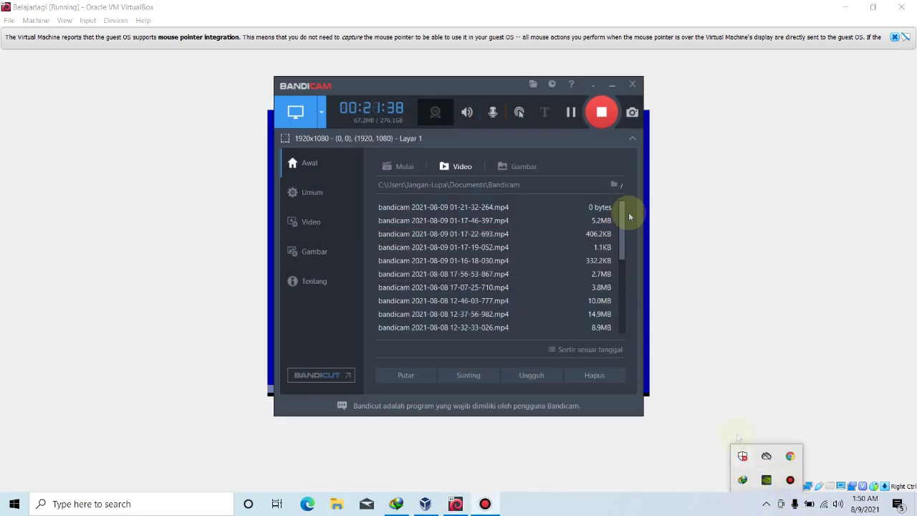
left_click(575, 113)
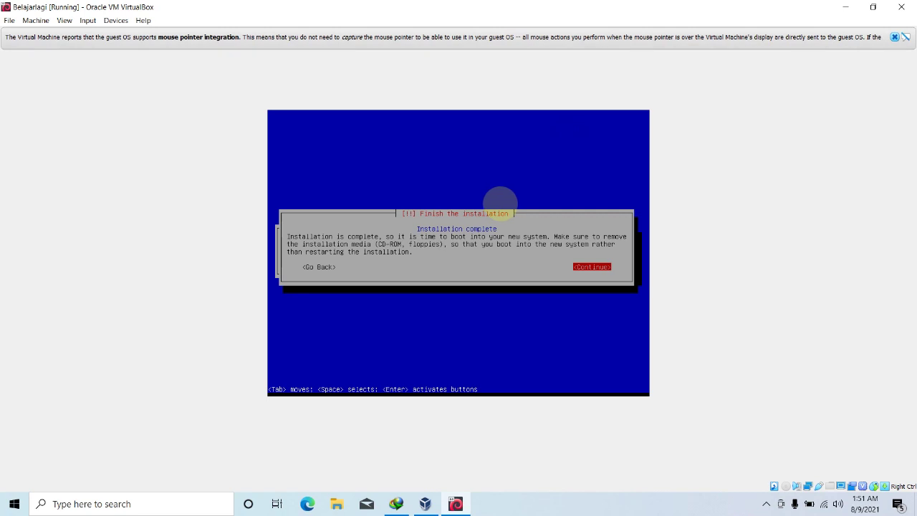
Step: Finish the installation, restart, and boot the normal "Debian GNU/Linux, with Linux 2.6.32-5-686" entry
key("Return")
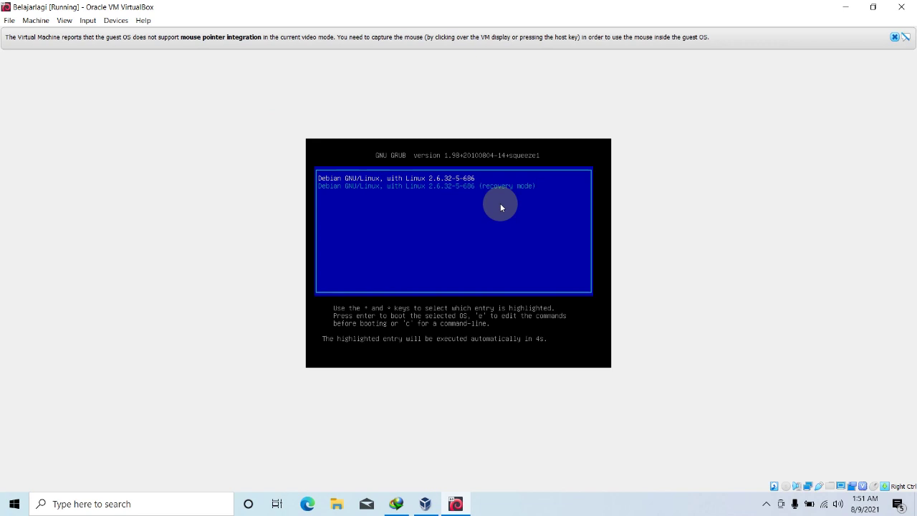
key("Down")
key("Up")
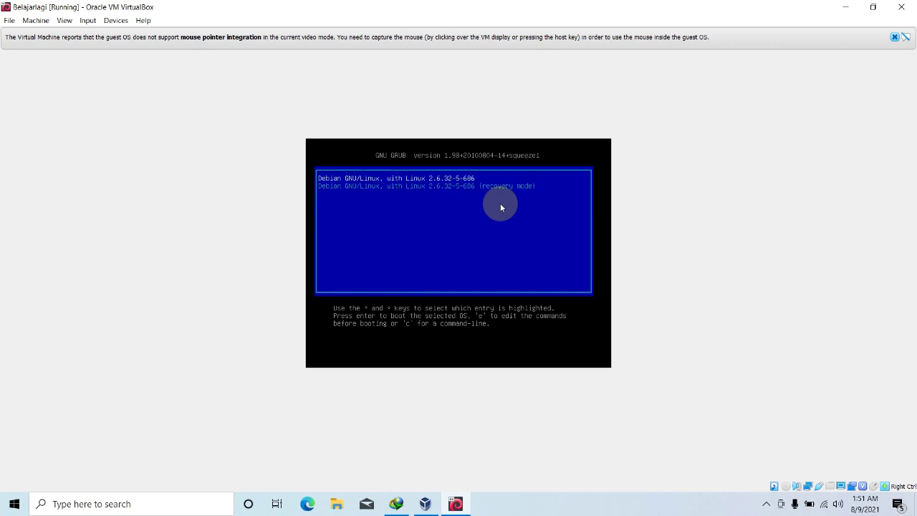
key("Return")
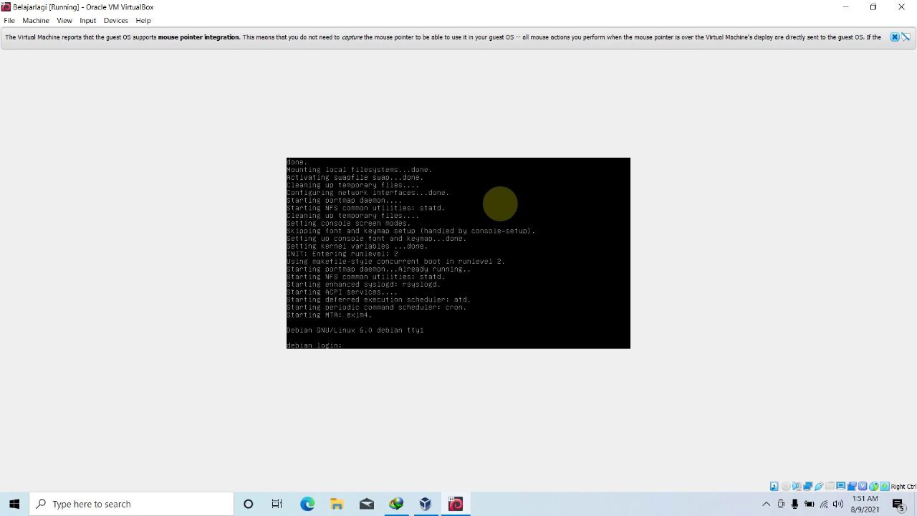
Step: Log in to the Debian console as root with the root account's password
type("oot")
key("Return")
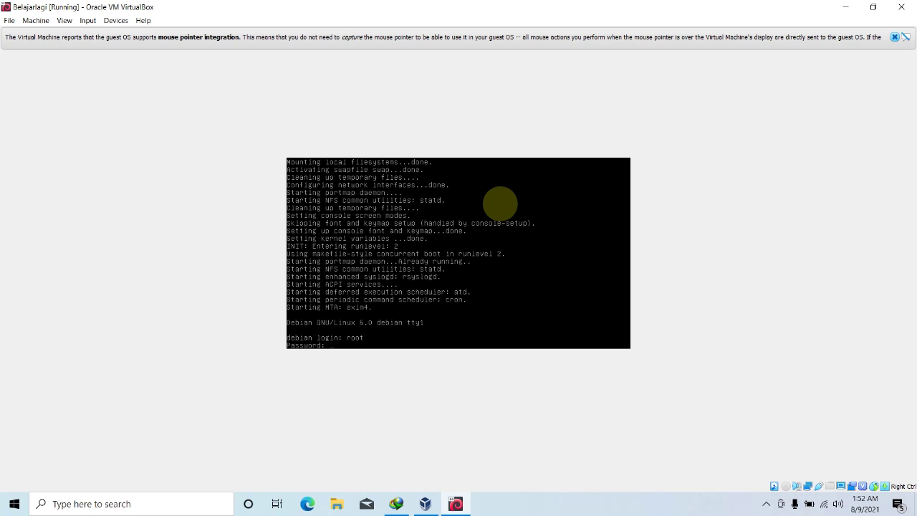
key("Return")
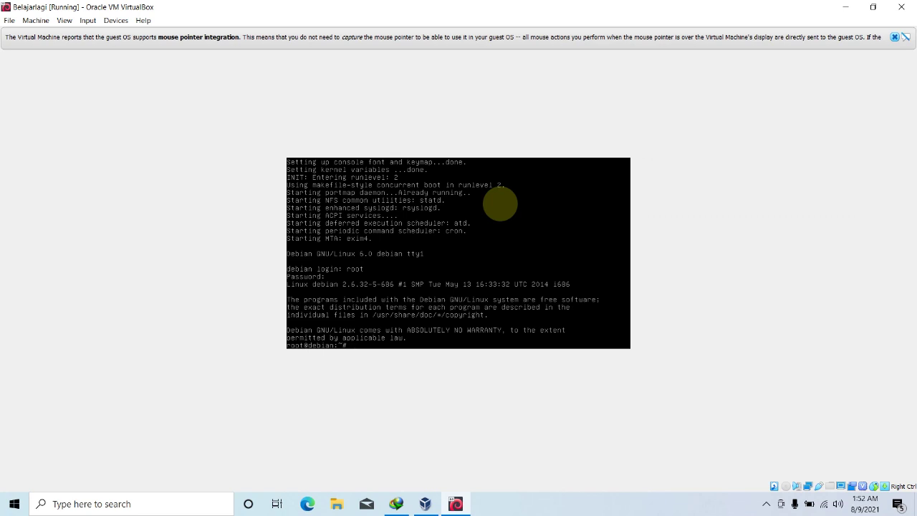
Step: Set the global display scale factor to 152% with Raise Window Under Mouse enabled, and dismiss the mouse pointer integration notice
left_click(9, 20)
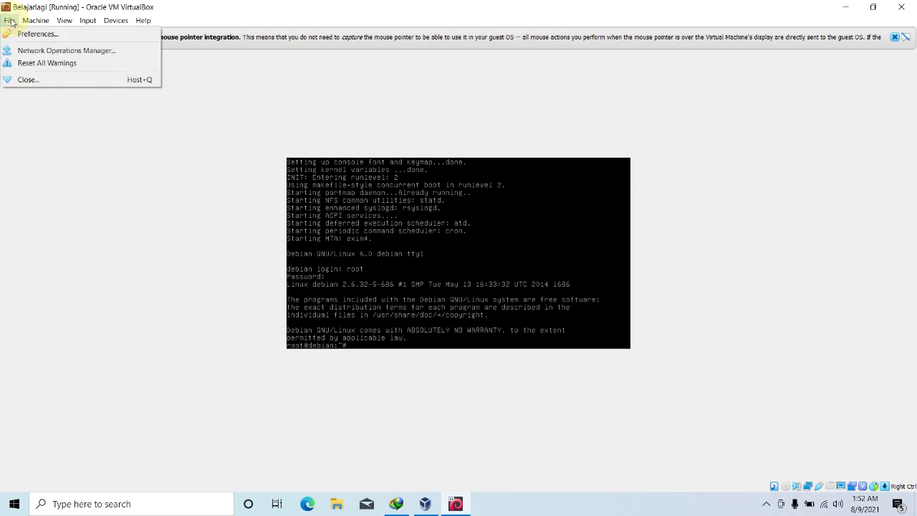
left_click(86, 35)
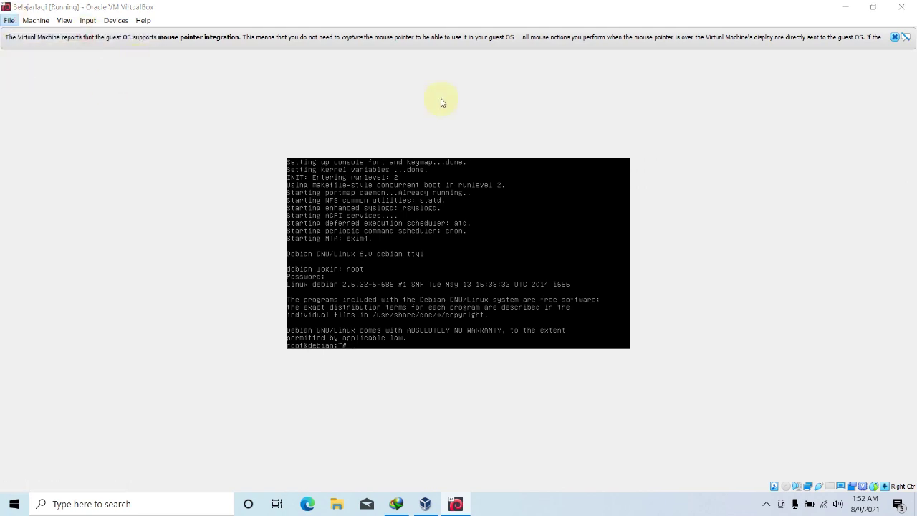
left_click(358, 232)
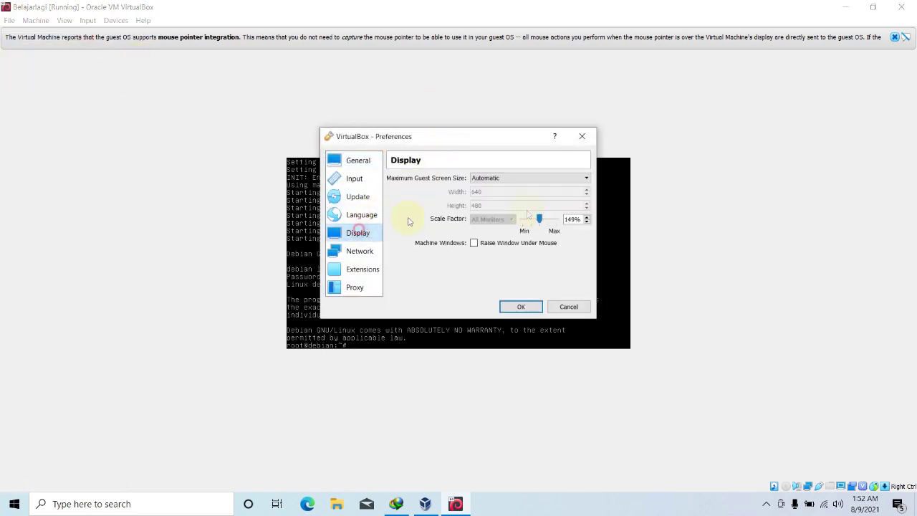
left_click_drag(538, 218, 541, 218)
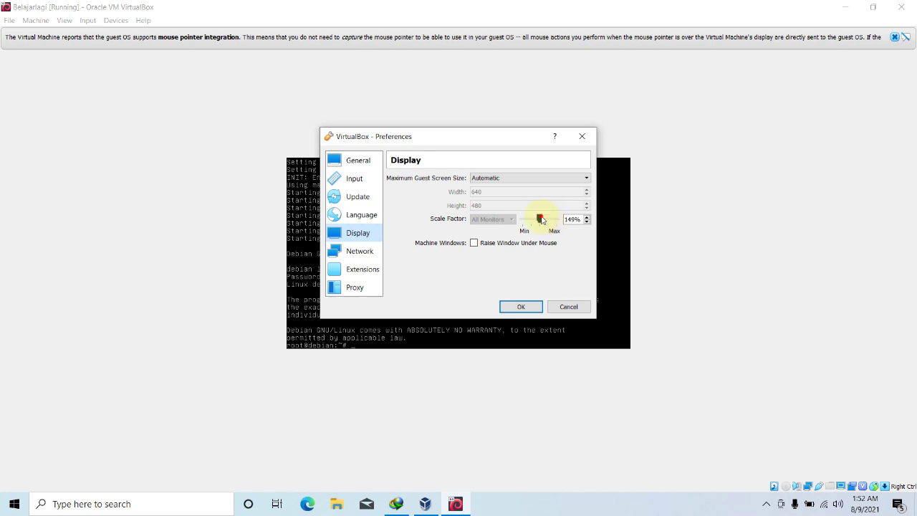
left_click(509, 307)
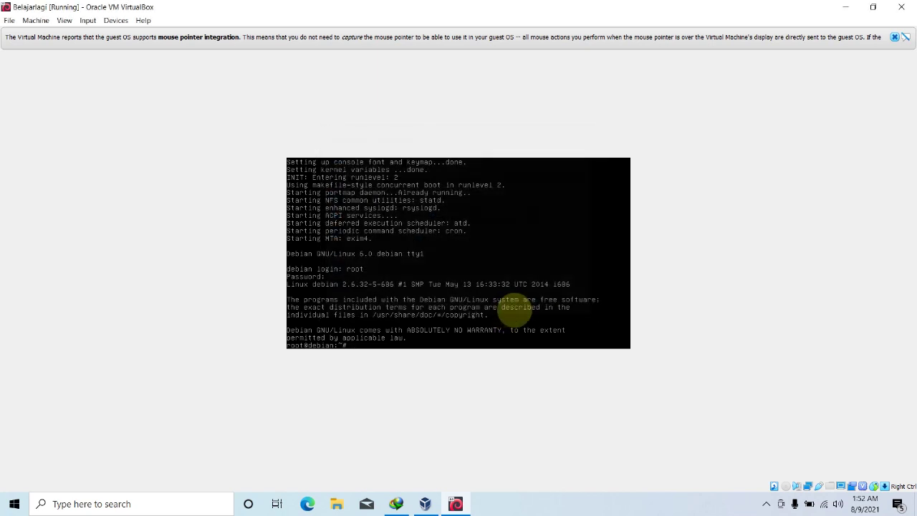
left_click(901, 37)
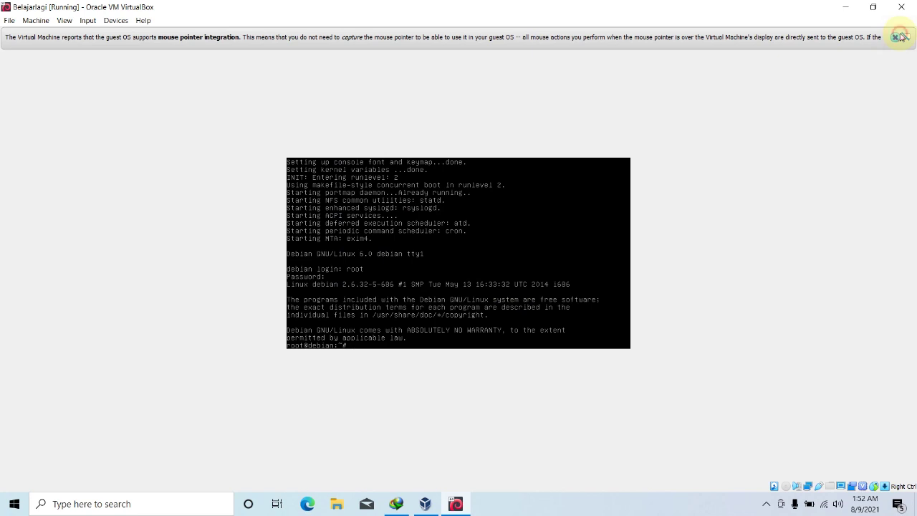
Step: Set the global display preferences to a 163% scale factor and a Maximum Guest Screen Size of None
left_click(10, 21)
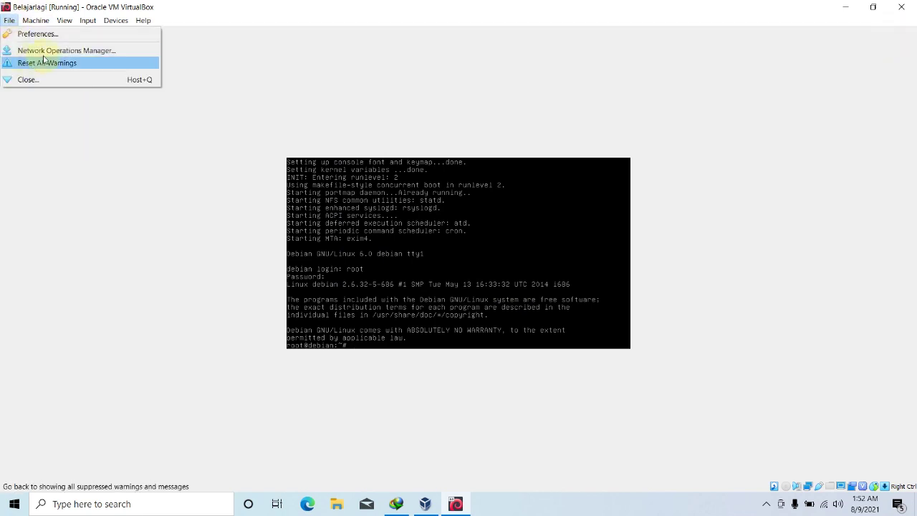
left_click(67, 33)
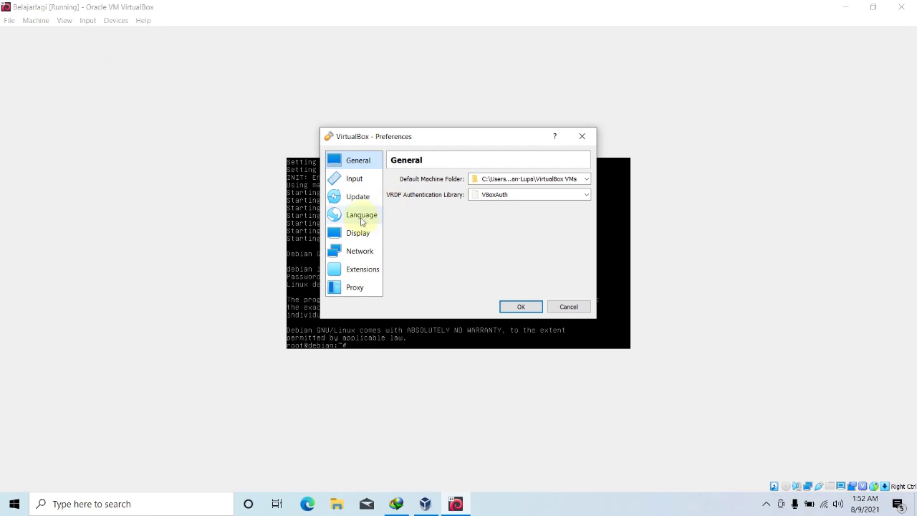
left_click(353, 233)
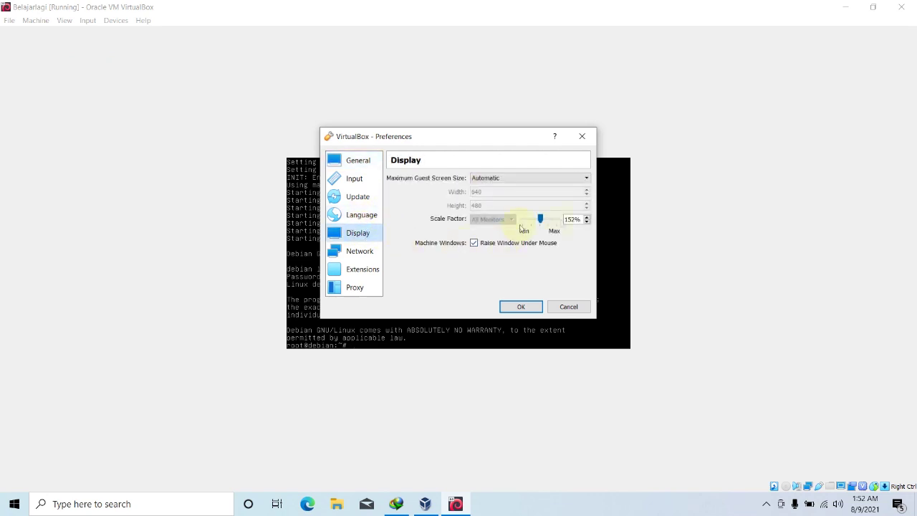
left_click_drag(541, 219, 544, 219)
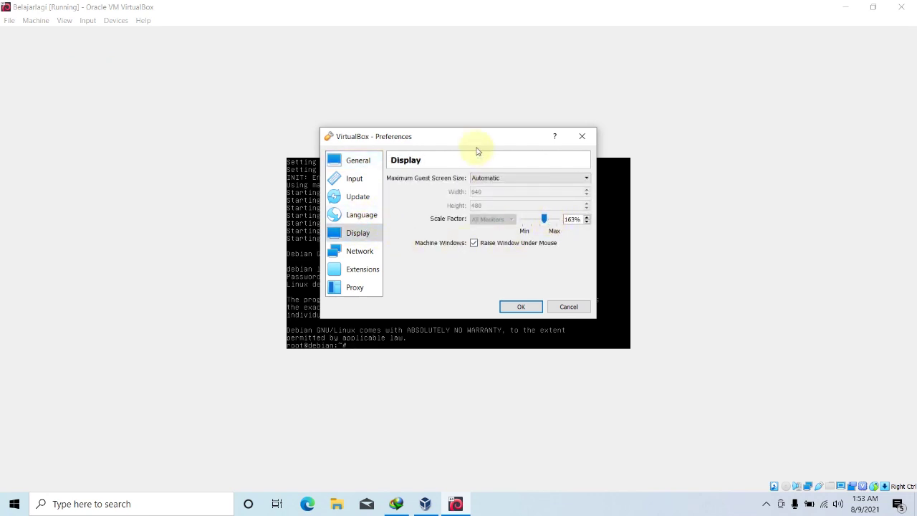
left_click(494, 178)
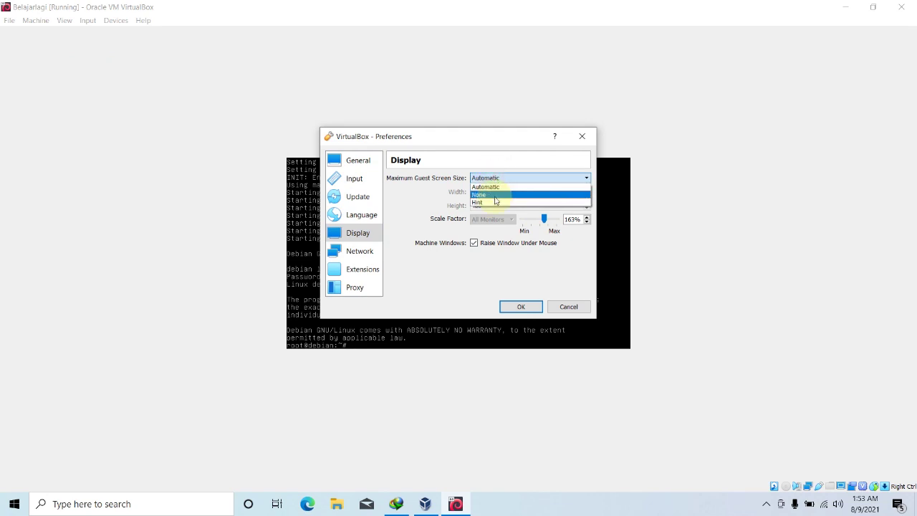
left_click(493, 195)
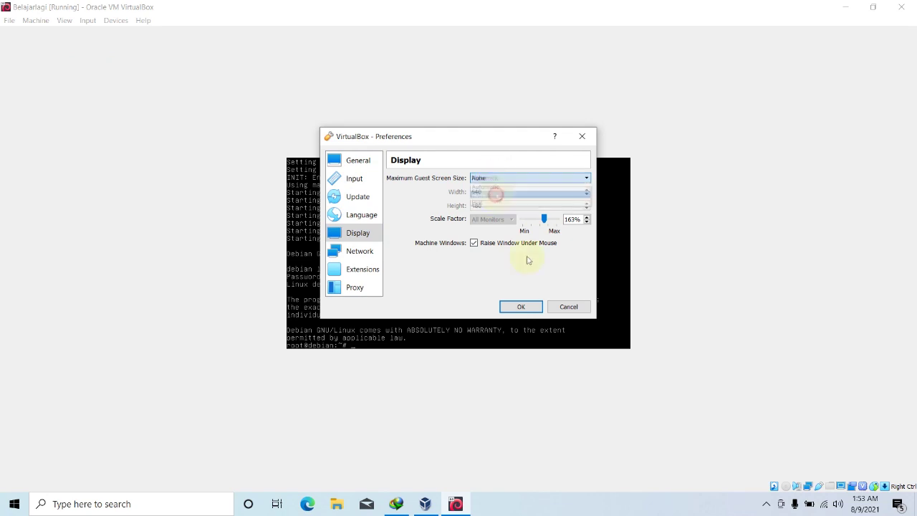
left_click(533, 306)
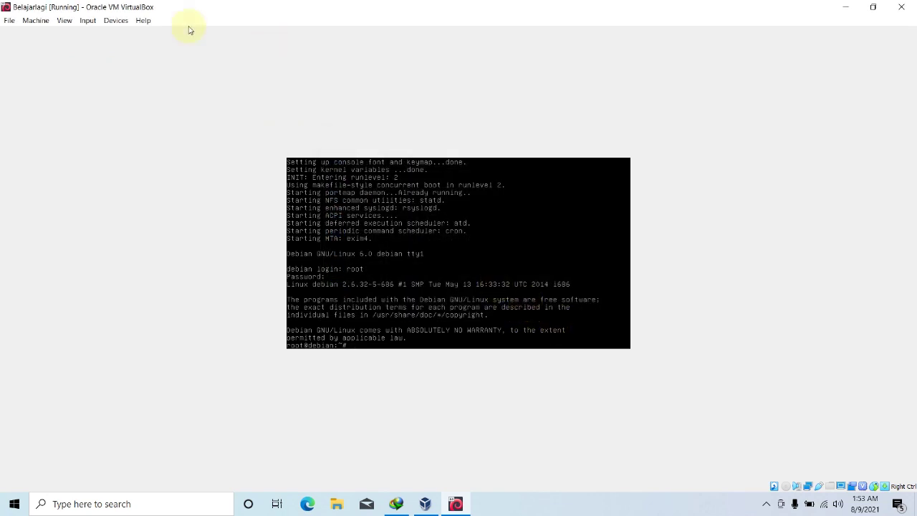
Step: Set the Maximum Guest Screen Size to Hint in the global display preferences and disable Raise Window Under Mouse
left_click(9, 20)
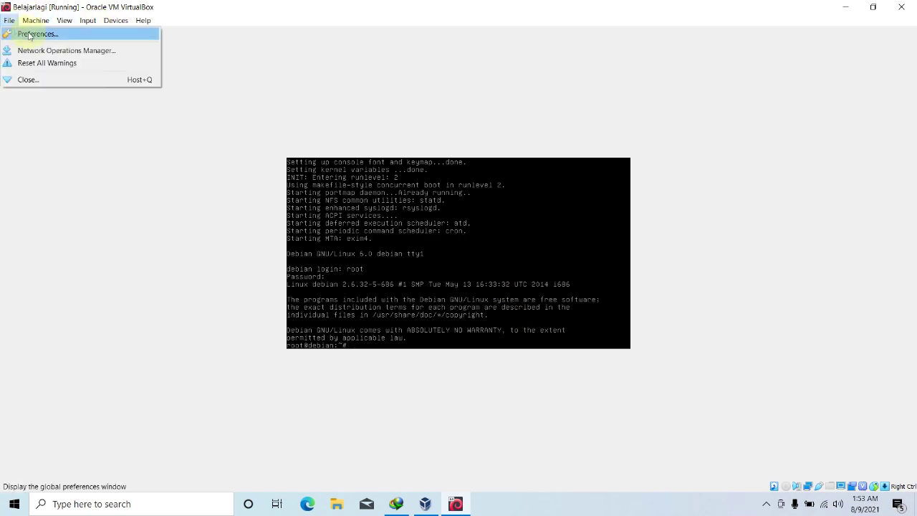
left_click(30, 34)
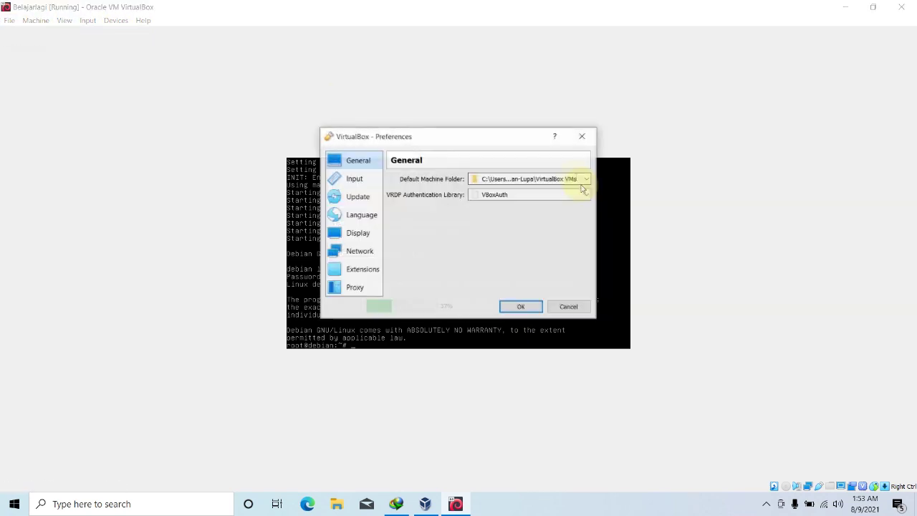
left_click(359, 232)
left_click_drag(558, 218, 545, 219)
left_click(489, 243)
left_click(518, 179)
left_click(515, 202)
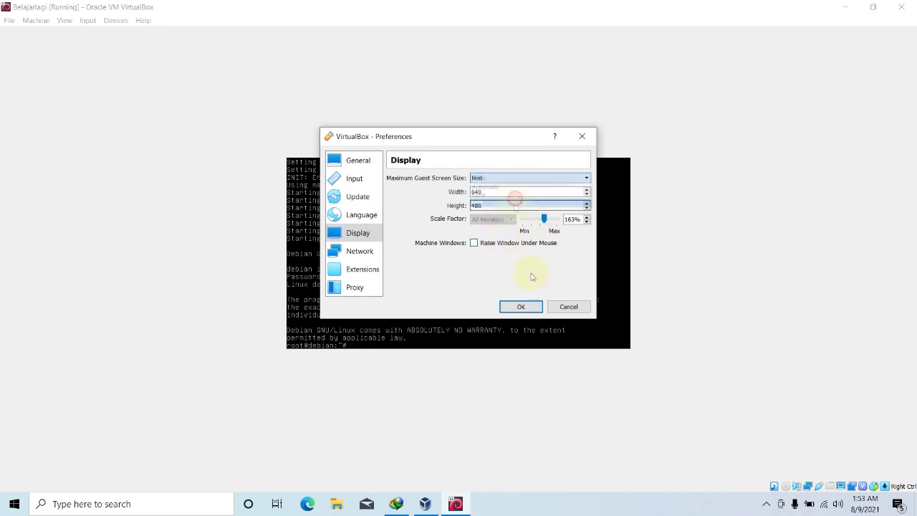
left_click(521, 306)
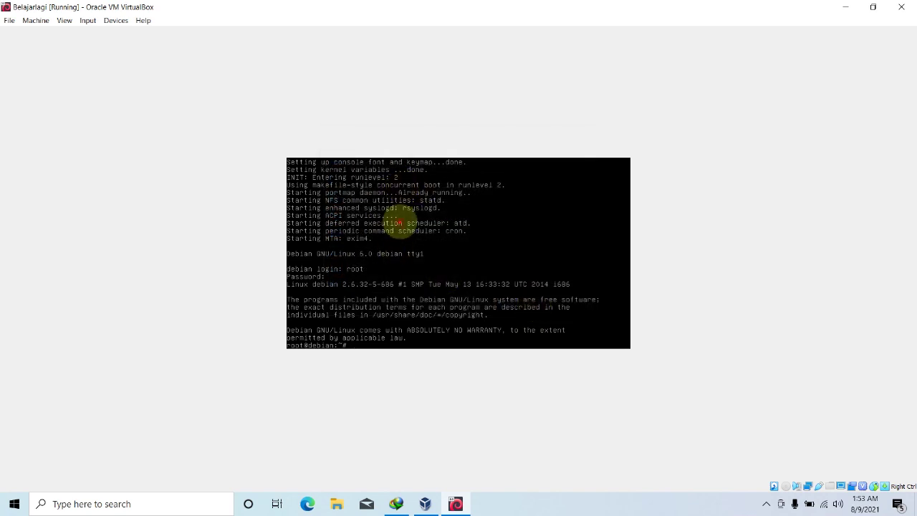